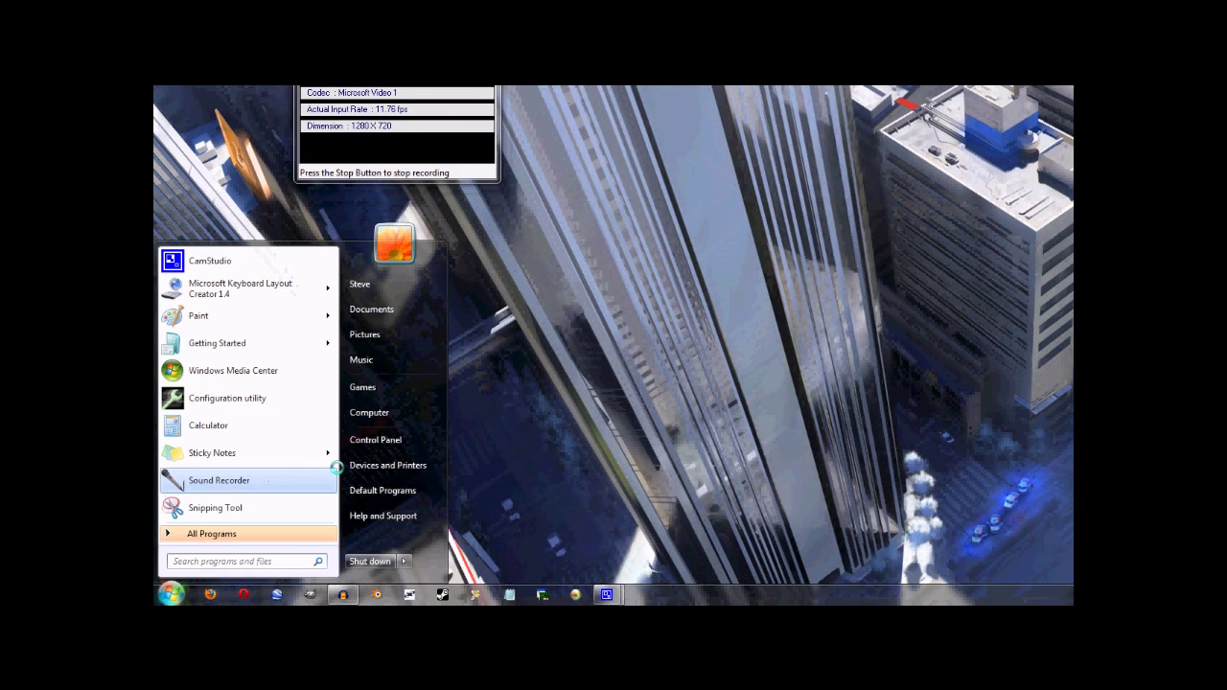
# - Browse from Computer through Local Disk (C:) and Program Files (x86) into the Ubisoft folder
pyautogui.click(369, 412)
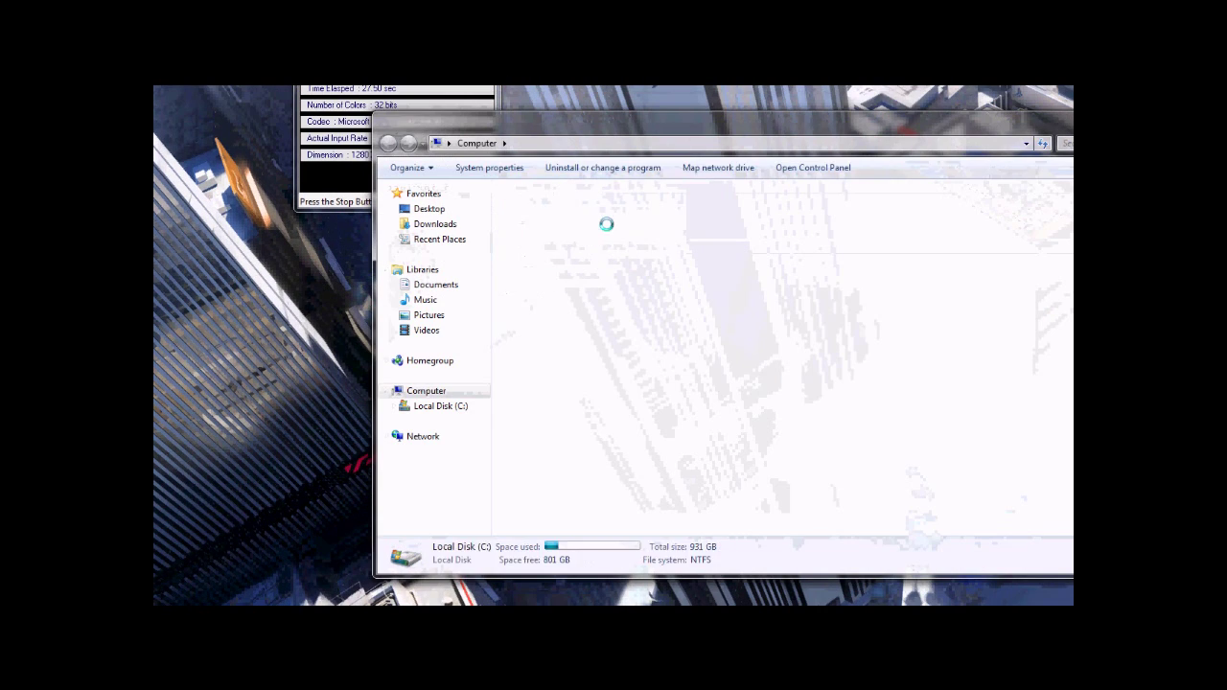
pyautogui.doubleClick(606, 224)
pyautogui.doubleClick(591, 241)
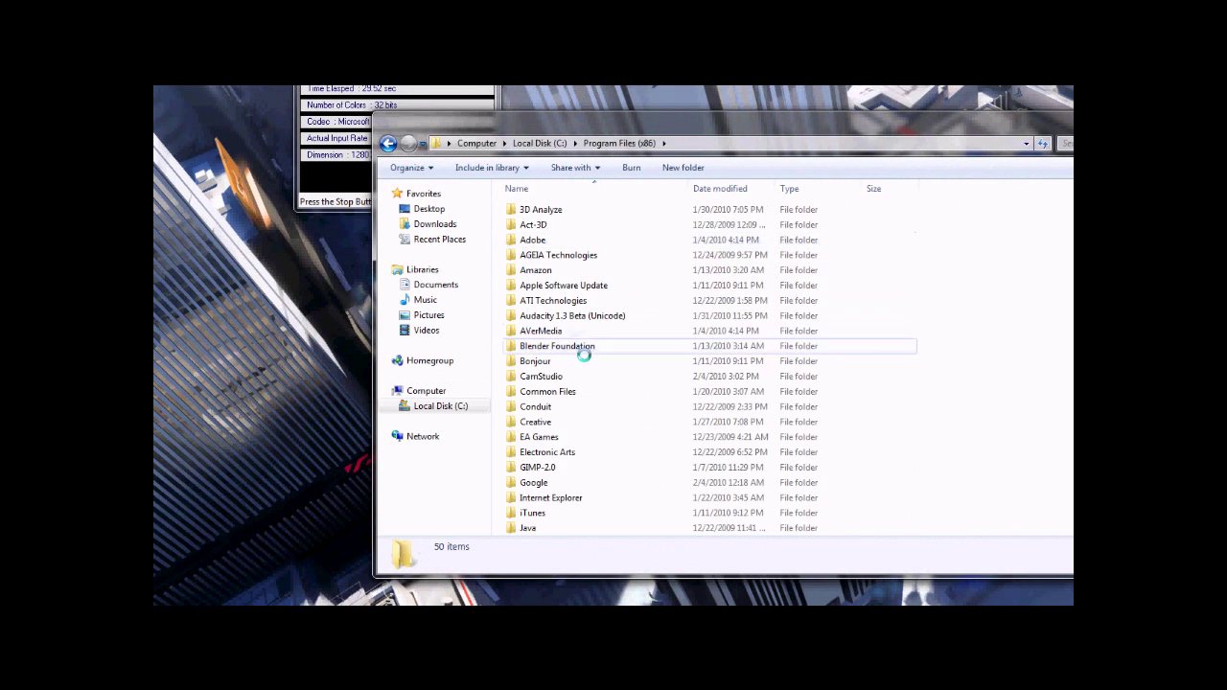
pyautogui.scroll(-9, 584, 354)
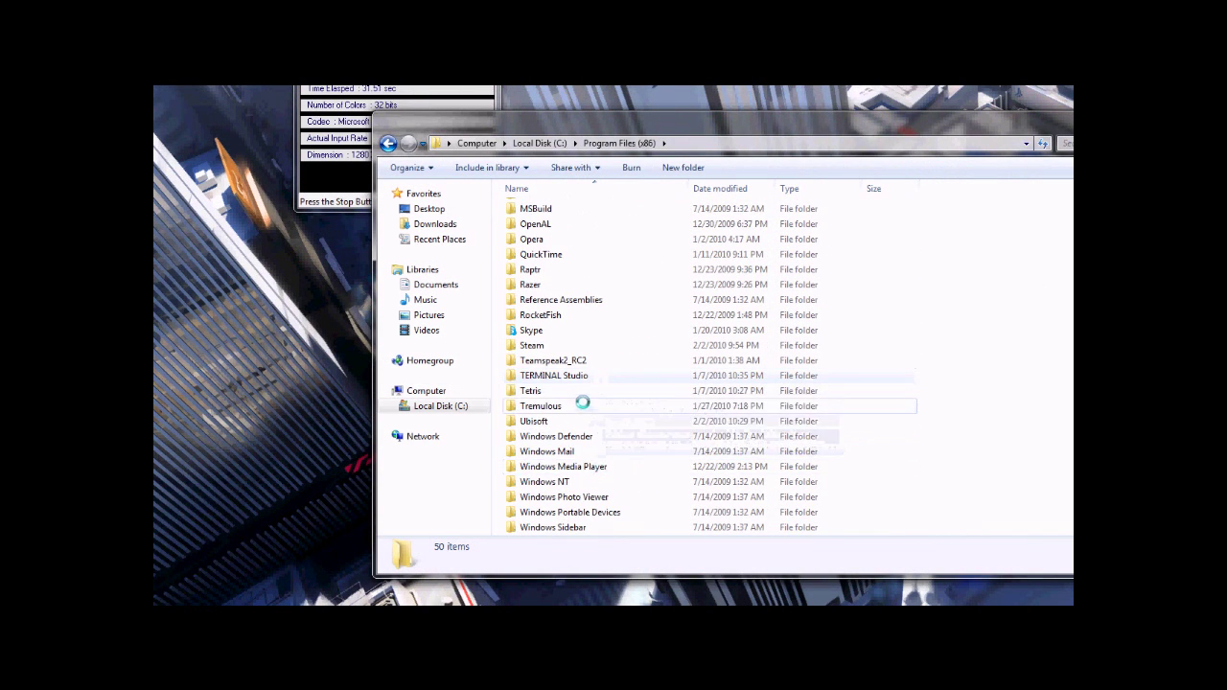
pyautogui.doubleClick(541, 420)
# - Go into Tom Clancy's Splinter Cell Chaos Theory\Versus\System and bring up Folder Options
pyautogui.click(611, 225)
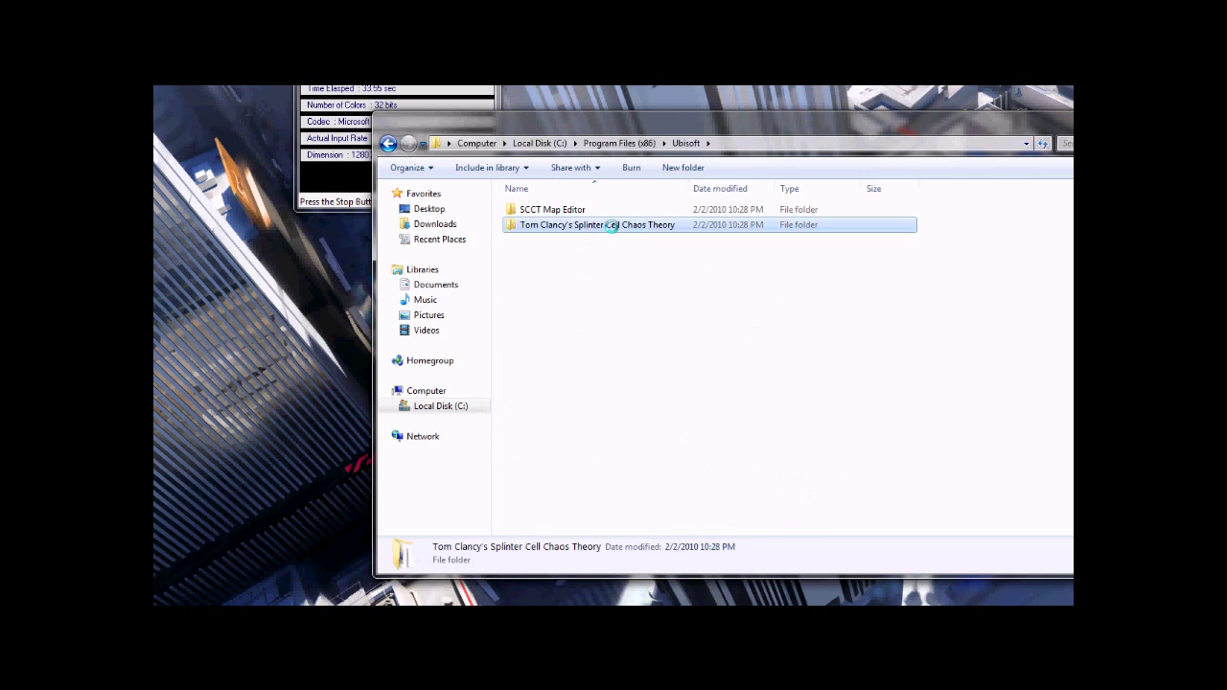
pyautogui.doubleClick(610, 225)
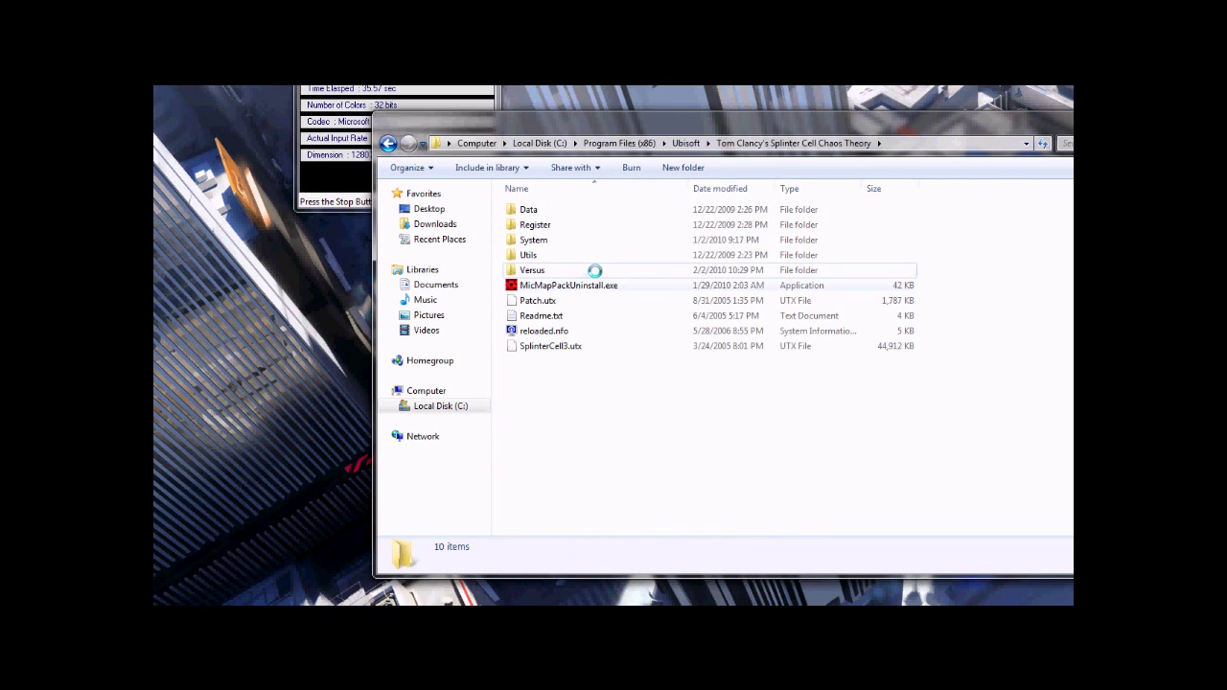
pyautogui.doubleClick(594, 270)
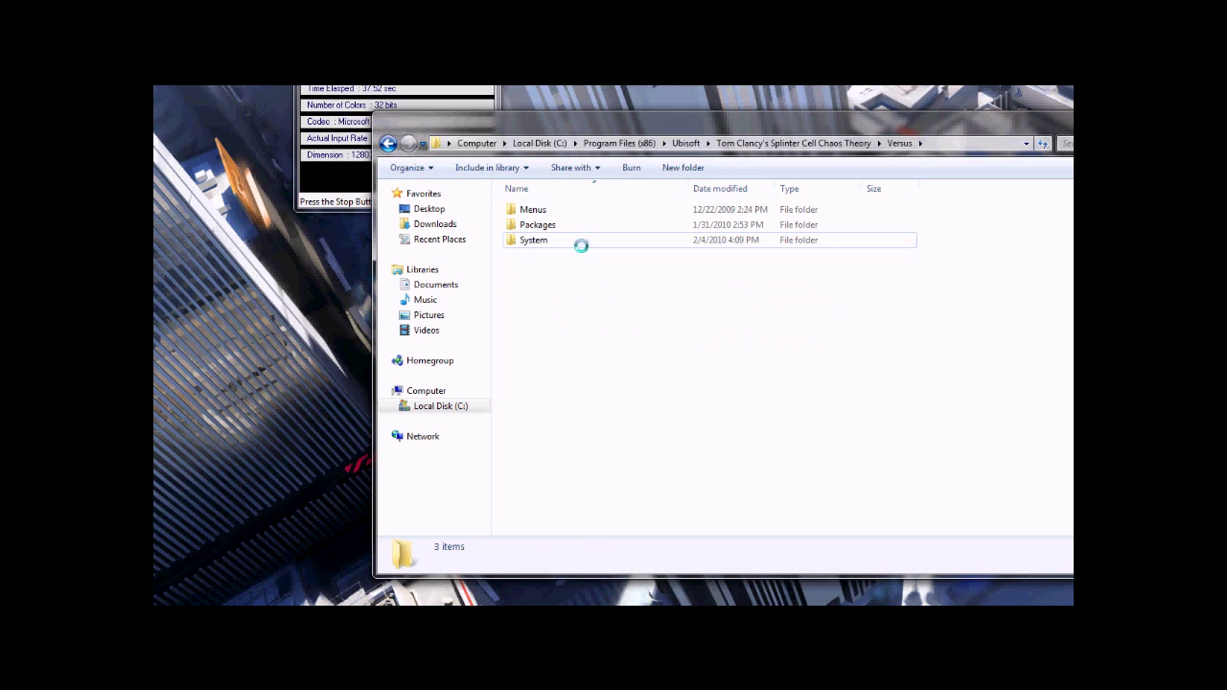
pyautogui.doubleClick(580, 242)
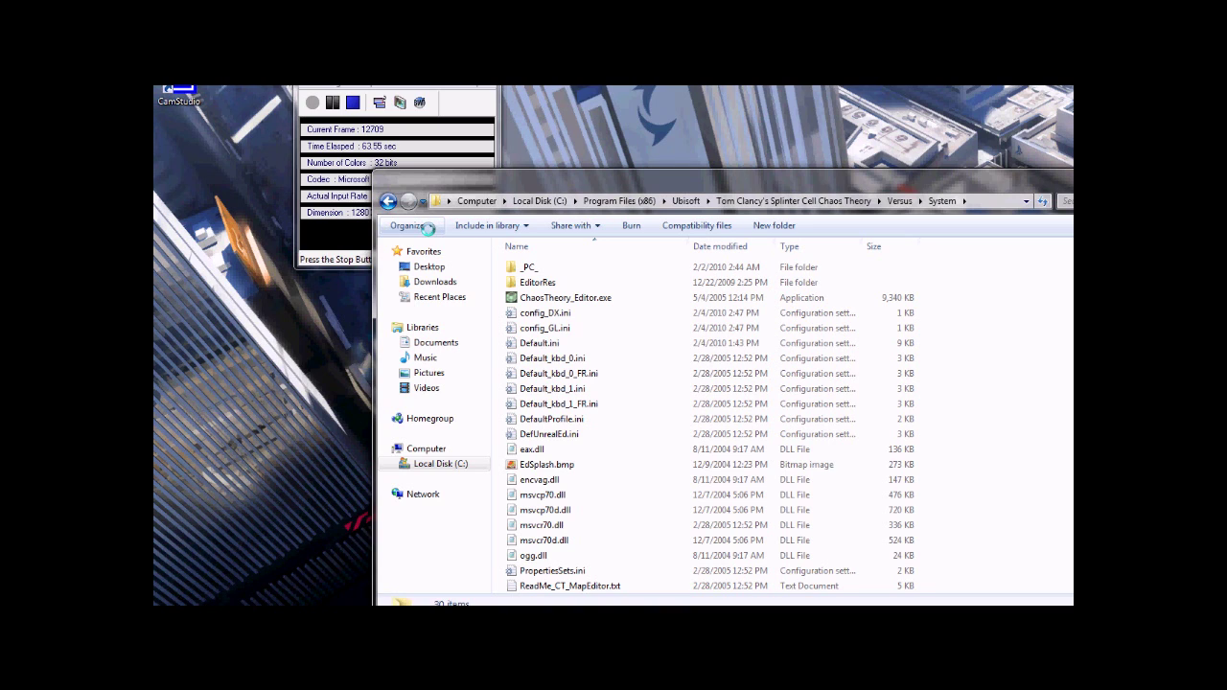
pyautogui.click(427, 227)
pyautogui.click(466, 364)
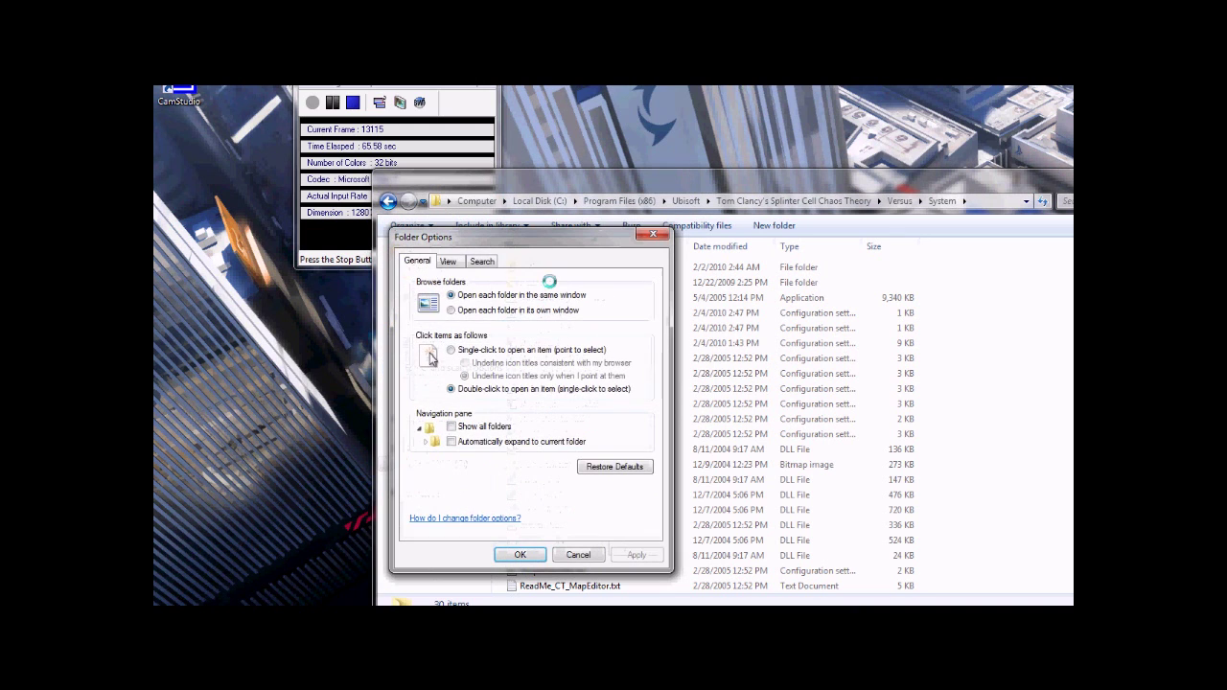
pyautogui.click(448, 260)
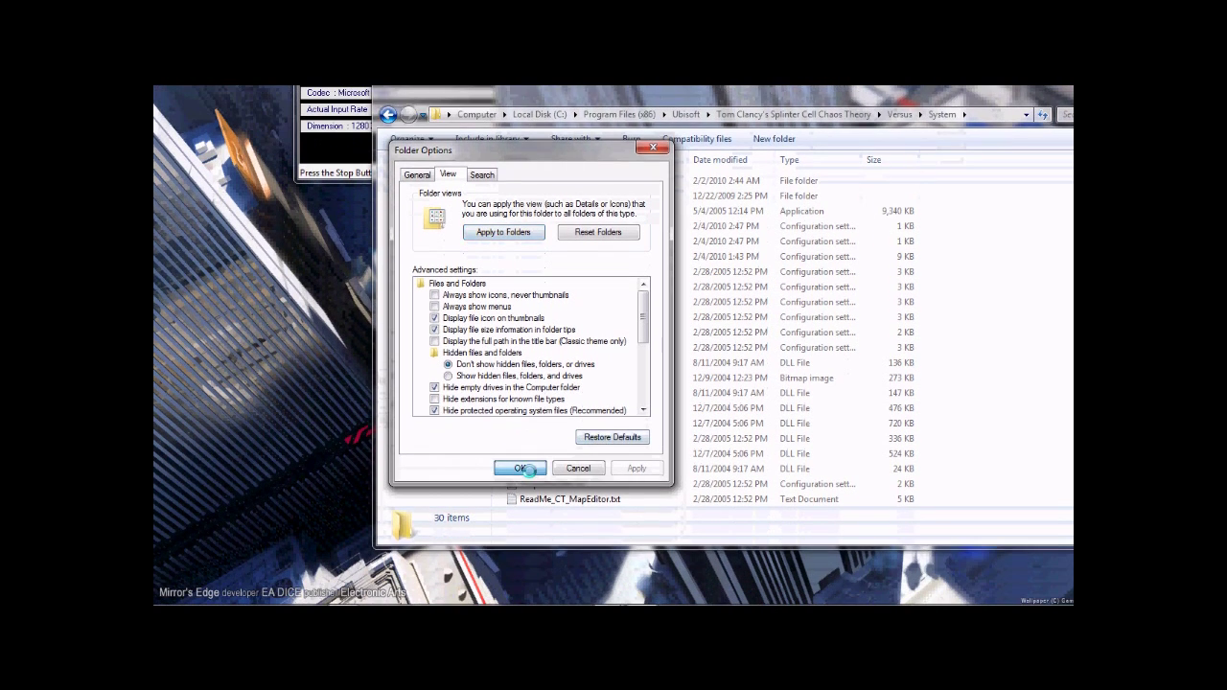
pyautogui.click(520, 540)
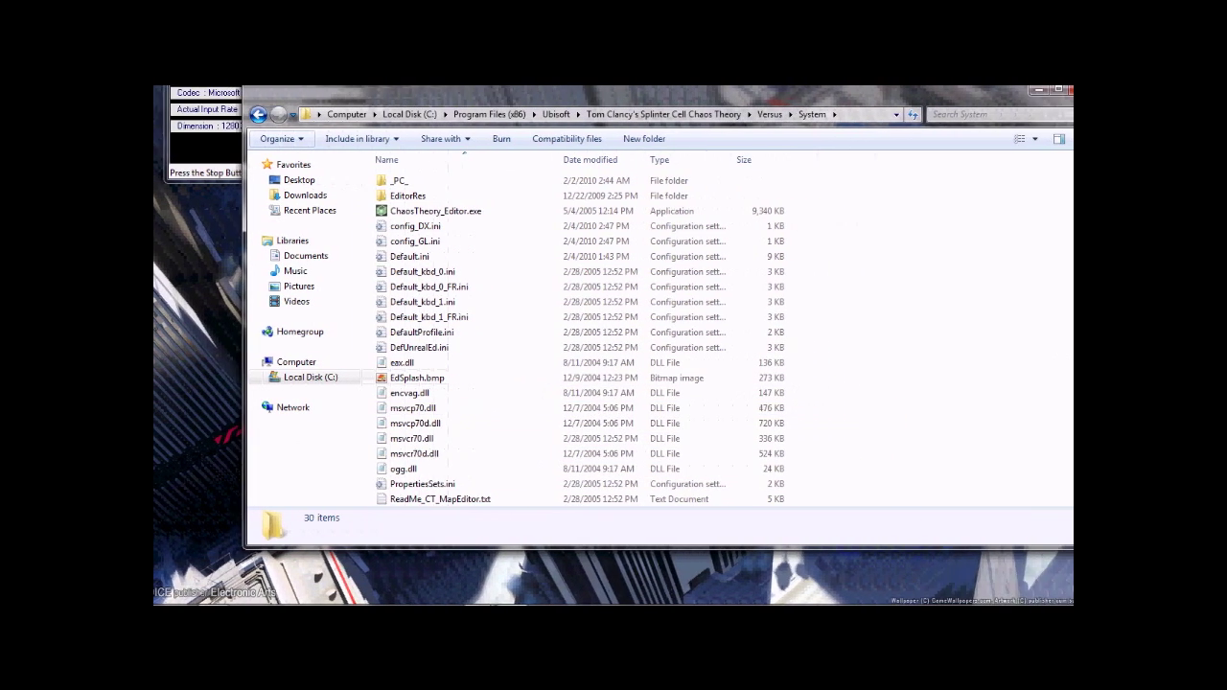
pyautogui.moveTo(1027, 330); pyautogui.dragTo(1030, 410)
# - Copy SCCT_Versus.exe and SCCT_Versus.ex to the desktop, then reselect SCCT_Versus.exe
pyautogui.click(350, 422)
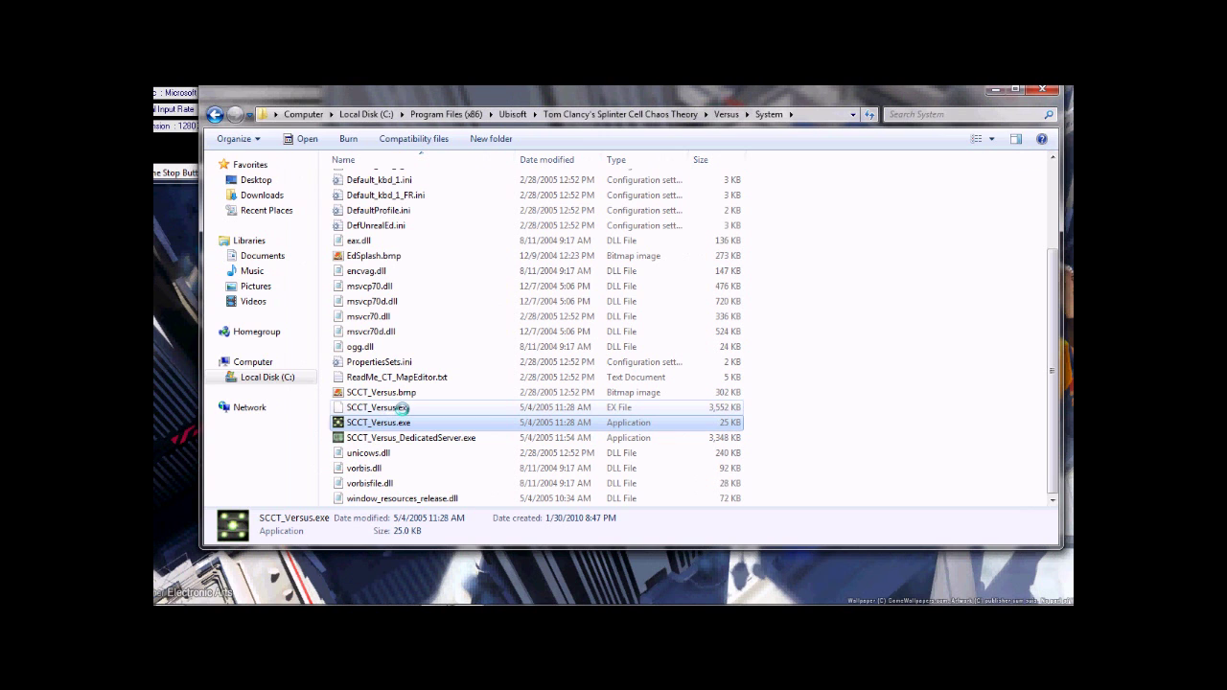
pyautogui.keyDown('ctrl'); pyautogui.click(401, 407); pyautogui.keyUp('ctrl')
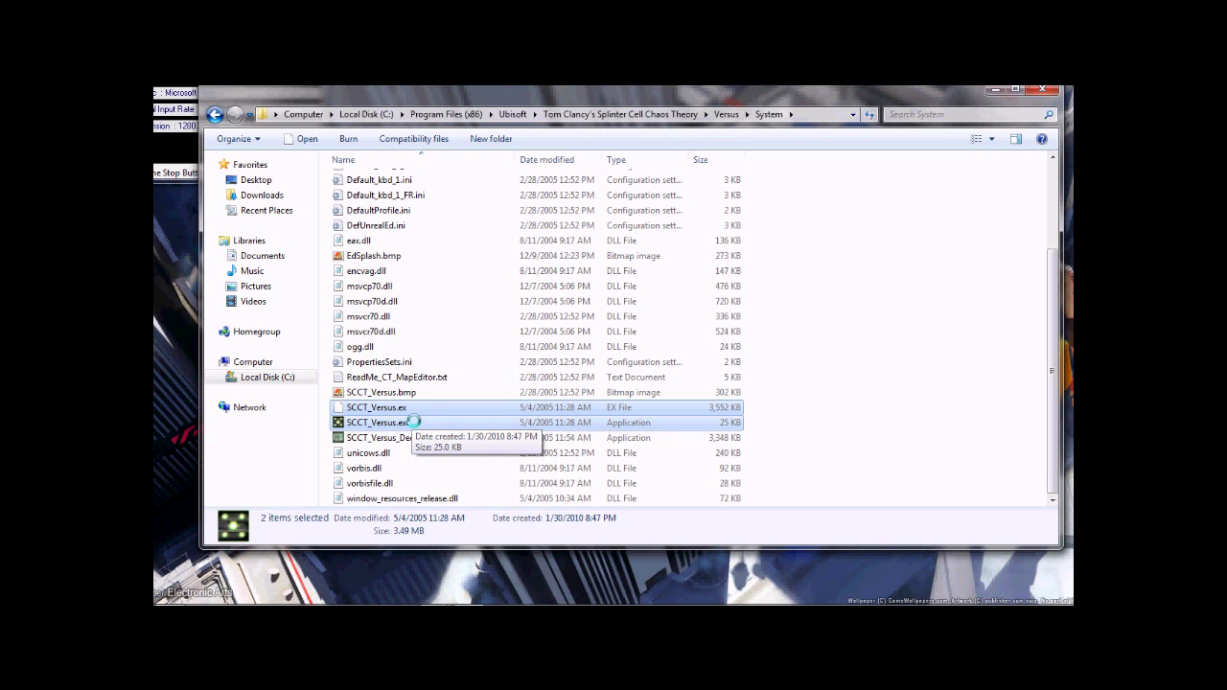
pyautogui.moveTo(413, 421); pyautogui.dragTo(226, 342, button='right')
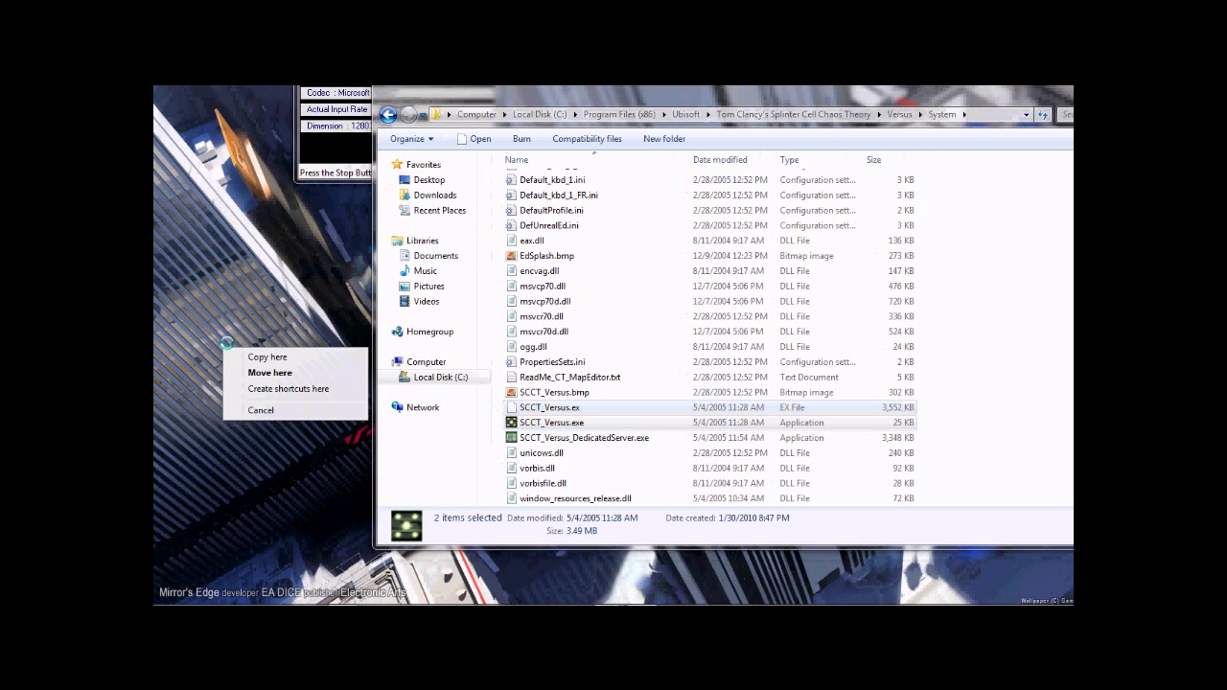
pyautogui.click(267, 356)
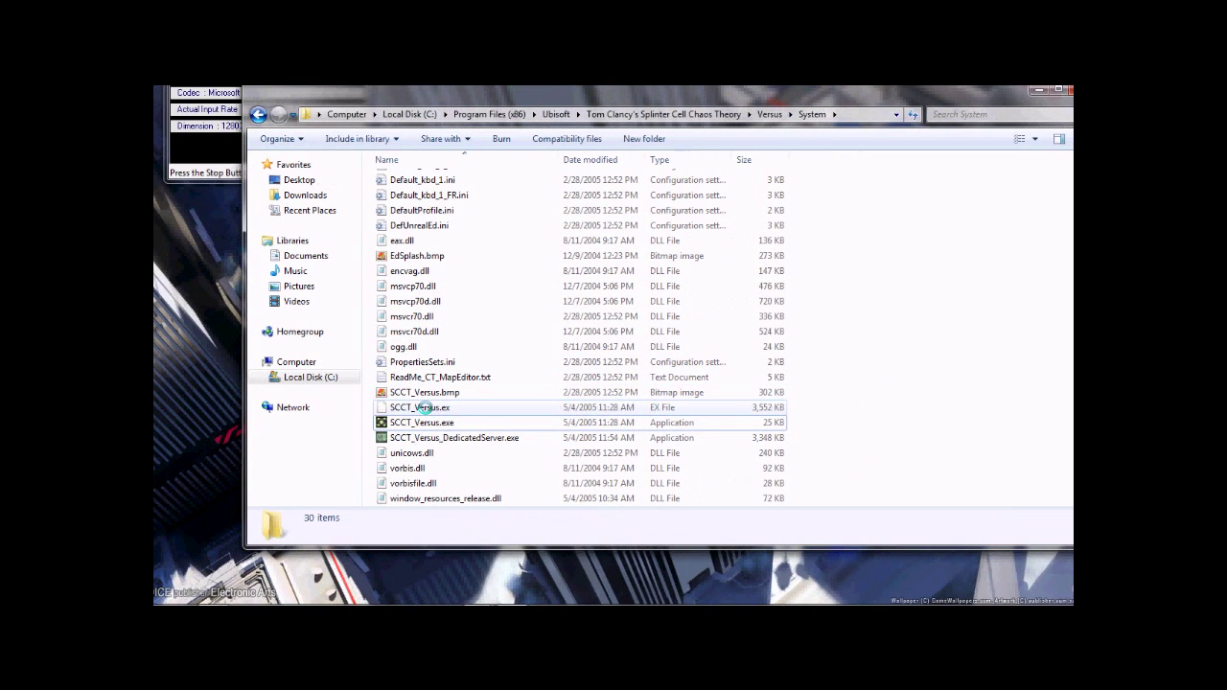
pyautogui.click(427, 407)
pyautogui.click(450, 421)
# - Rename SCCT_Versus.exe to SCCT_Versus.bak, accepting the extension-change warning
pyautogui.rightClick(451, 421)
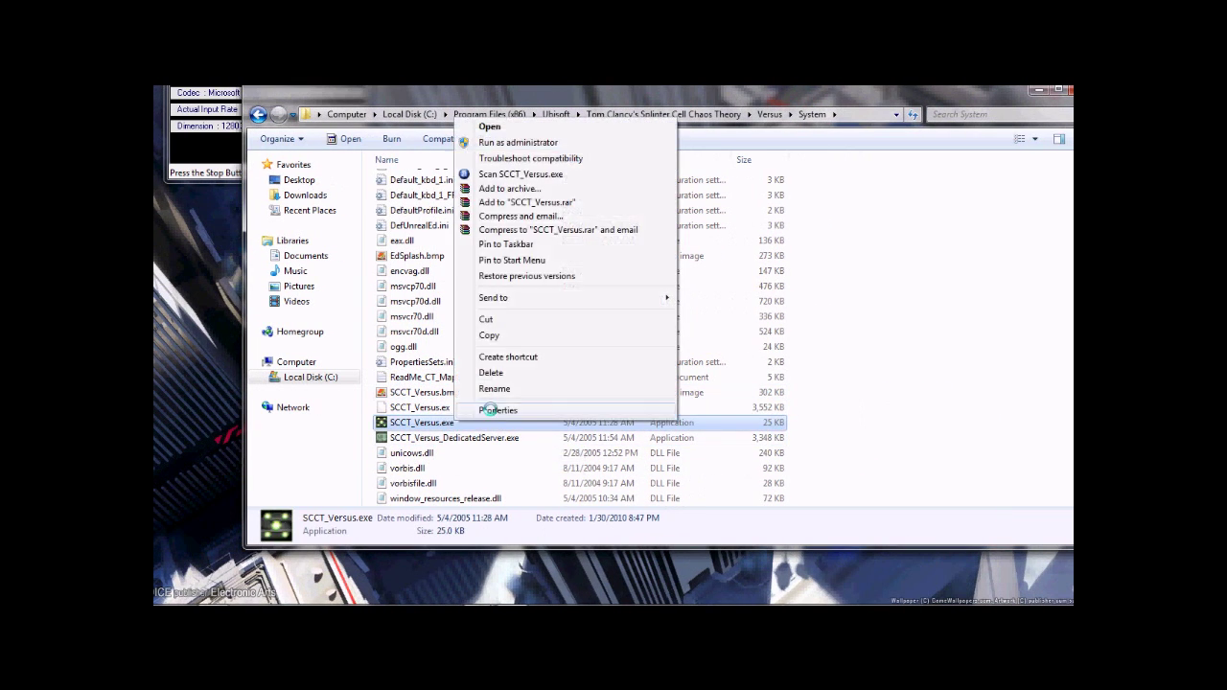
pyautogui.click(502, 386)
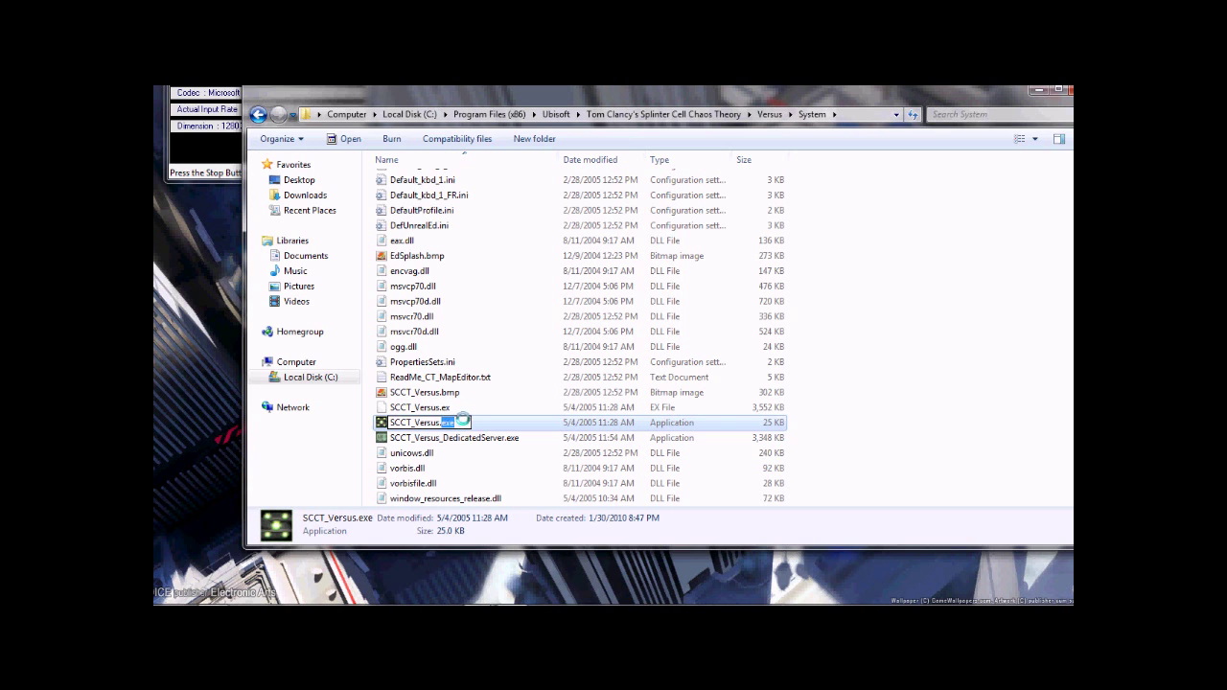
pyautogui.write('bak')
pyautogui.press('Return')
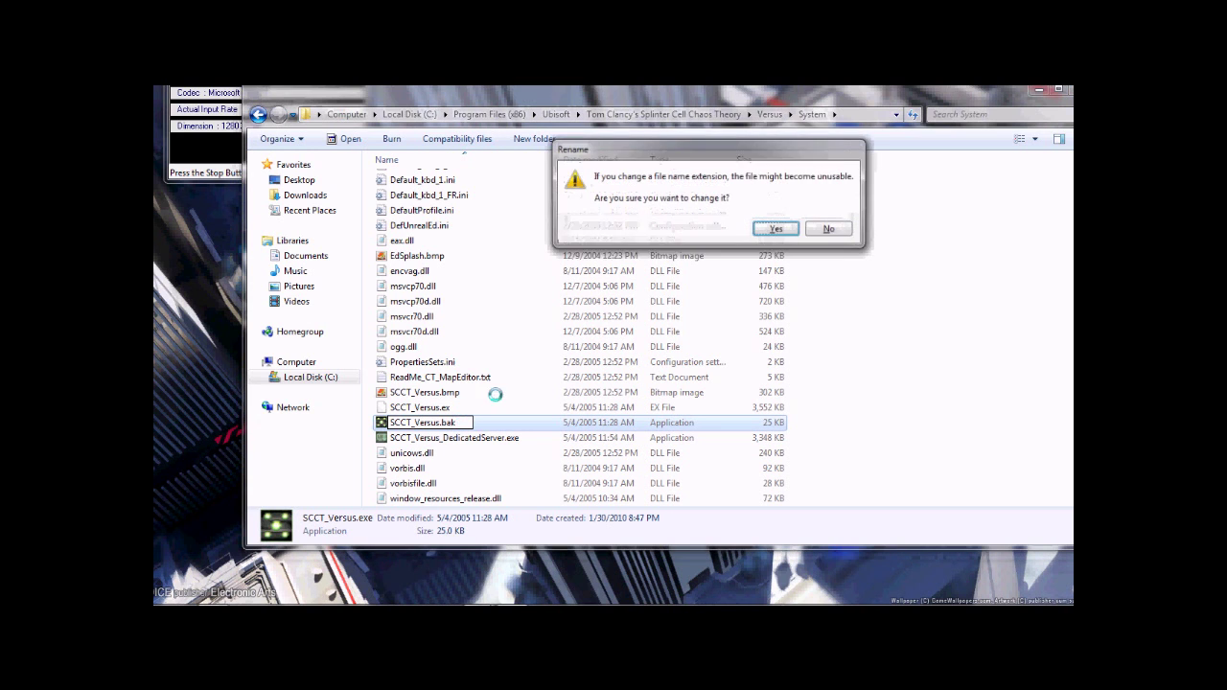
pyautogui.press('Return')
# - Rename SCCT_Versus.ex to SCCT_Versus.exe and confirm the extension change
pyautogui.click(436, 421)
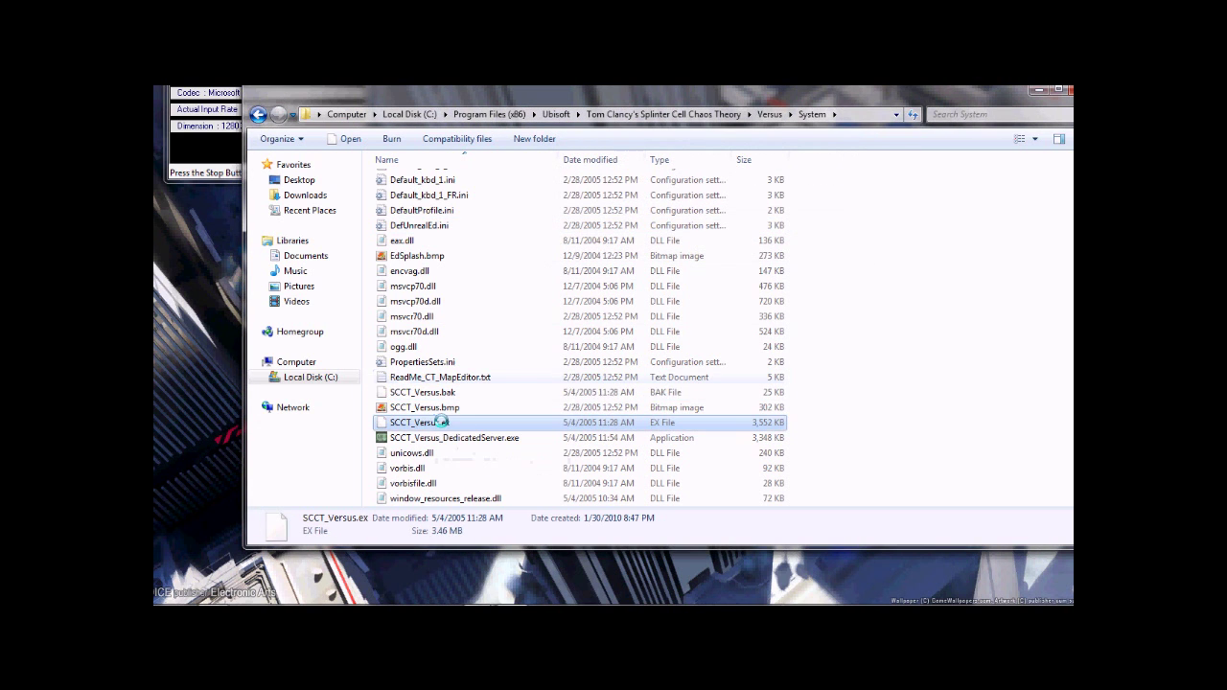
pyautogui.rightClick(449, 422)
pyautogui.click(518, 393)
pyautogui.press('End')
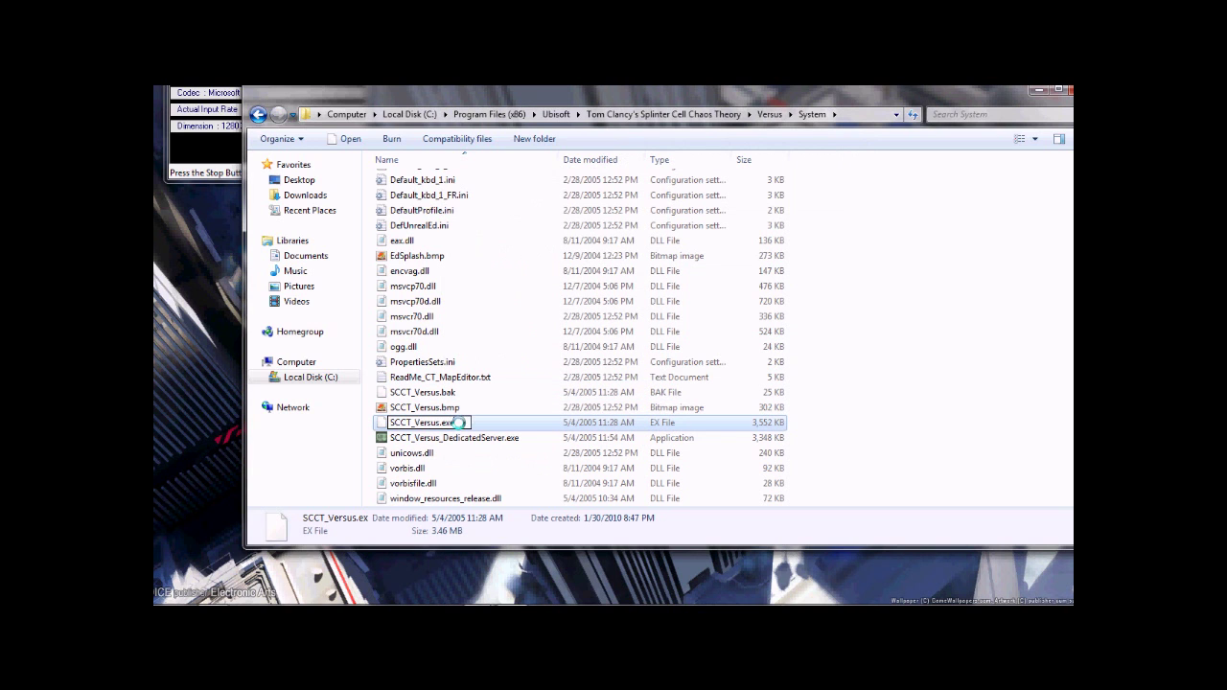
pyautogui.write('e')
pyautogui.press('Return')
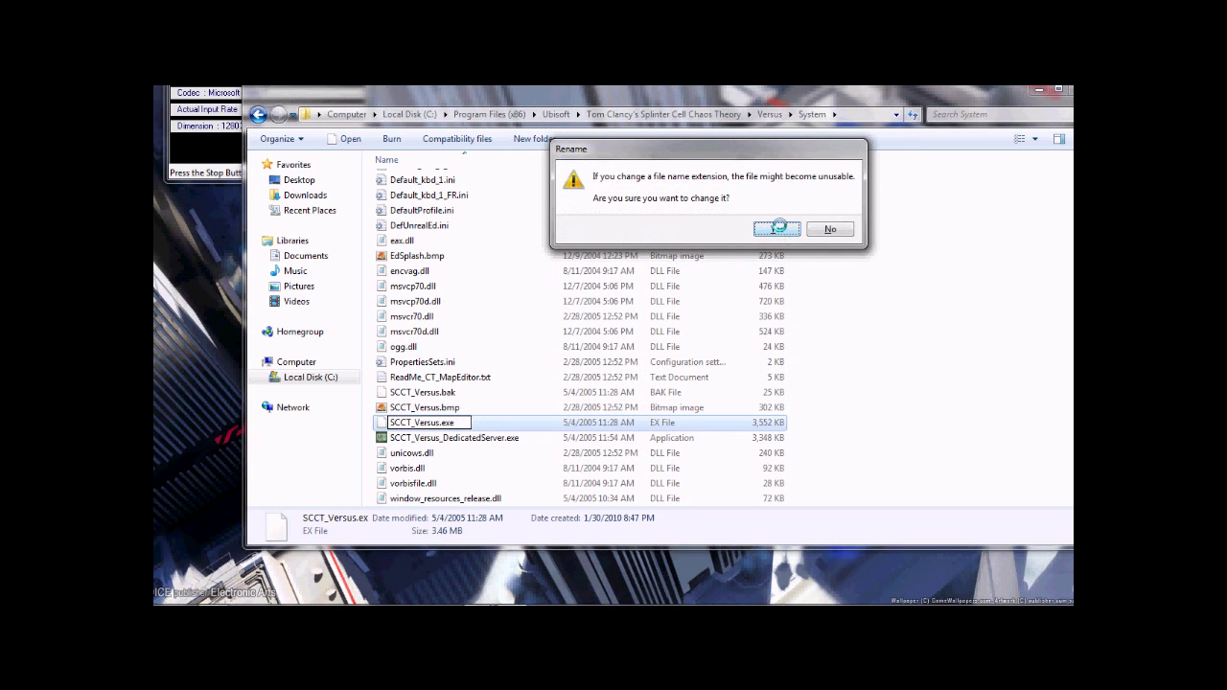
pyautogui.click(777, 228)
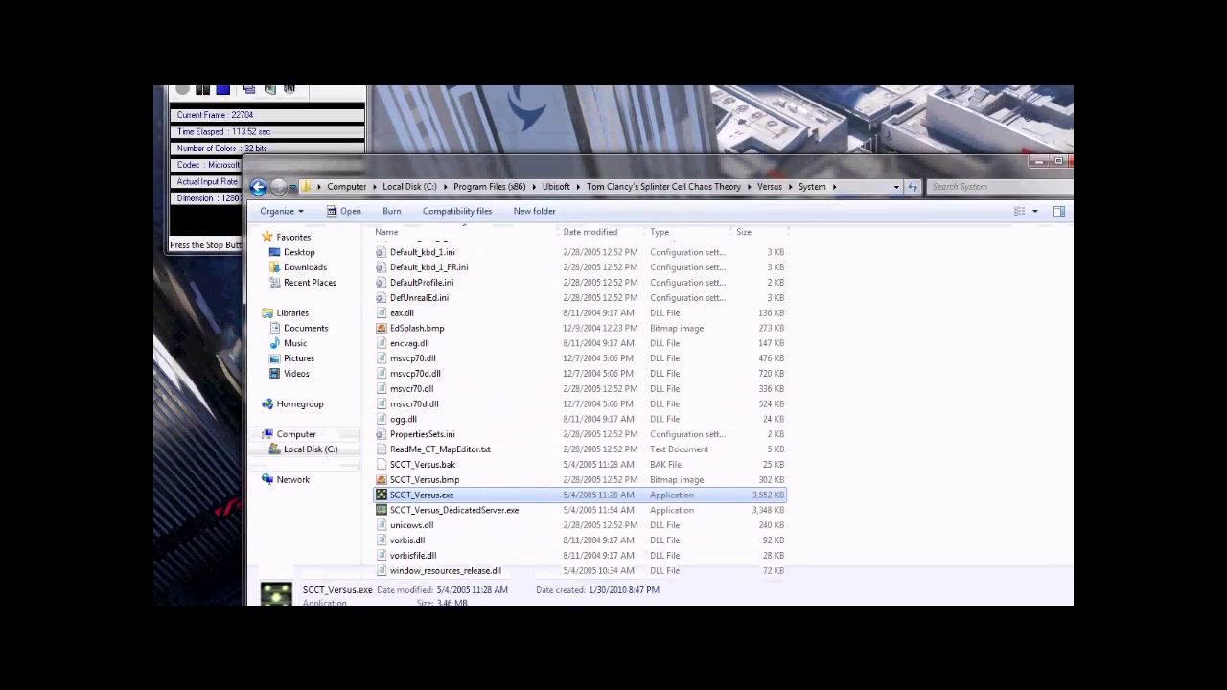
pyautogui.press('super')
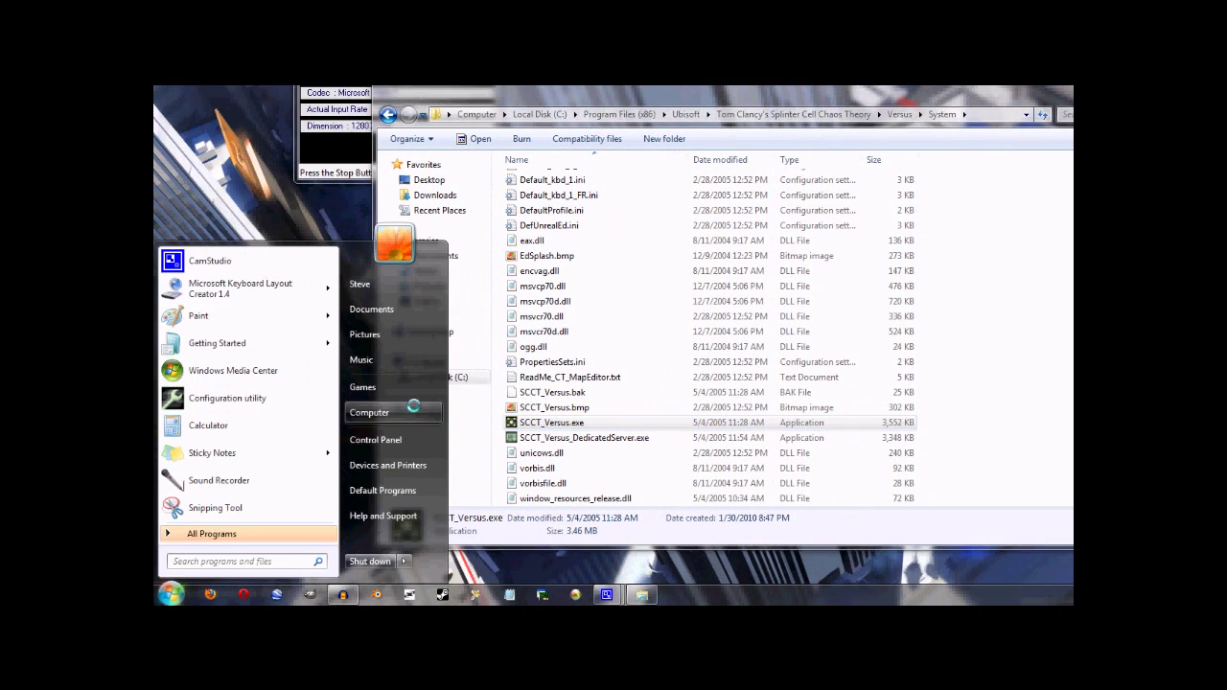
# - Open the C:\Program Files (x86)\3D Analyze folder to launch 3D-Analyze
pyautogui.click(335, 406)
pyautogui.doubleClick(580, 233)
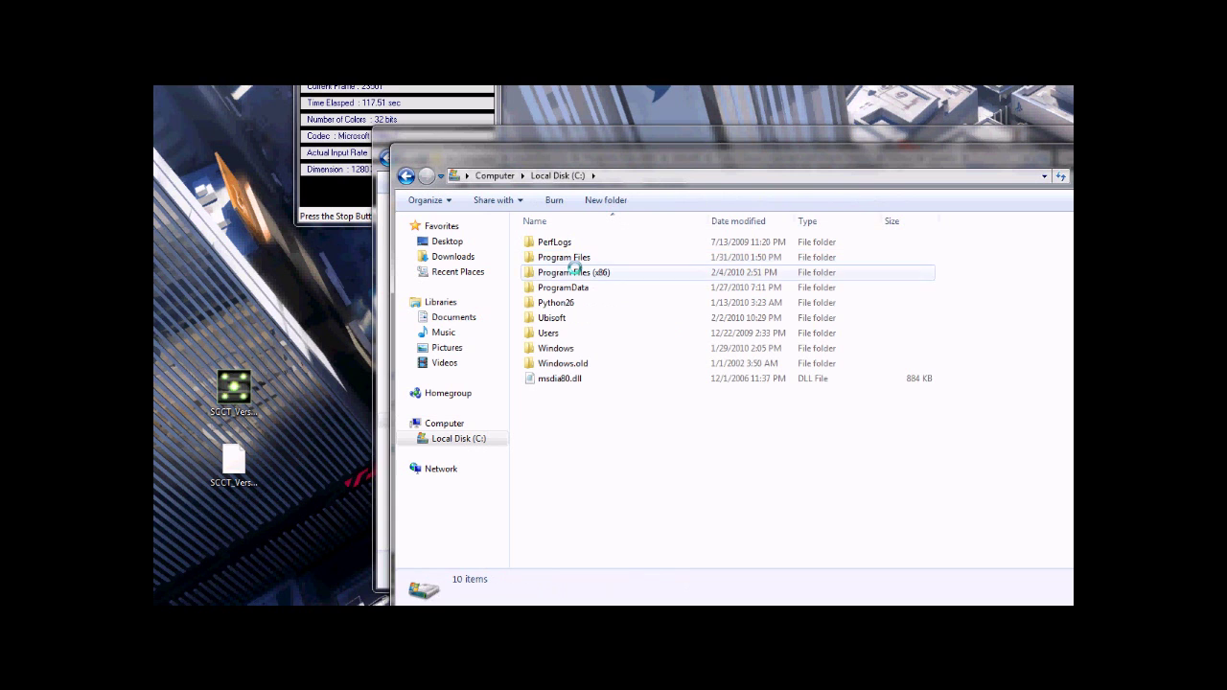
pyautogui.doubleClick(570, 260)
pyautogui.doubleClick(575, 241)
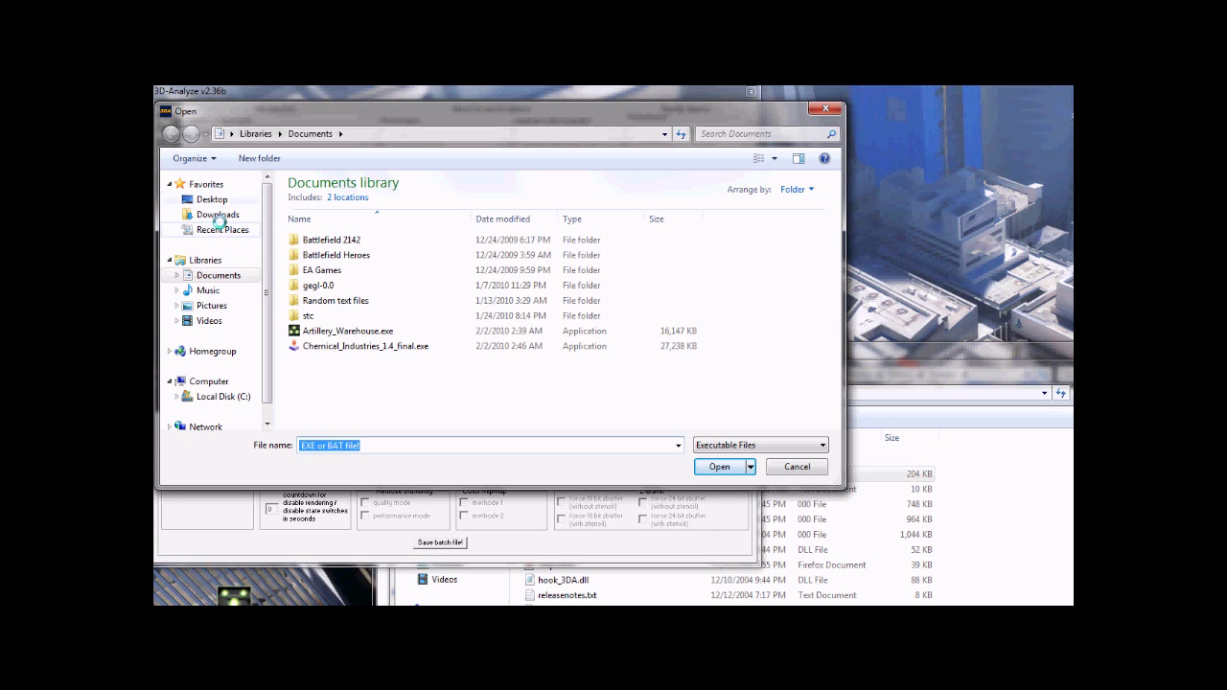
# - In the Open dialog, browse from Local Disk C: through Program Files (x86) into Ubisoft
pyautogui.click(227, 395)
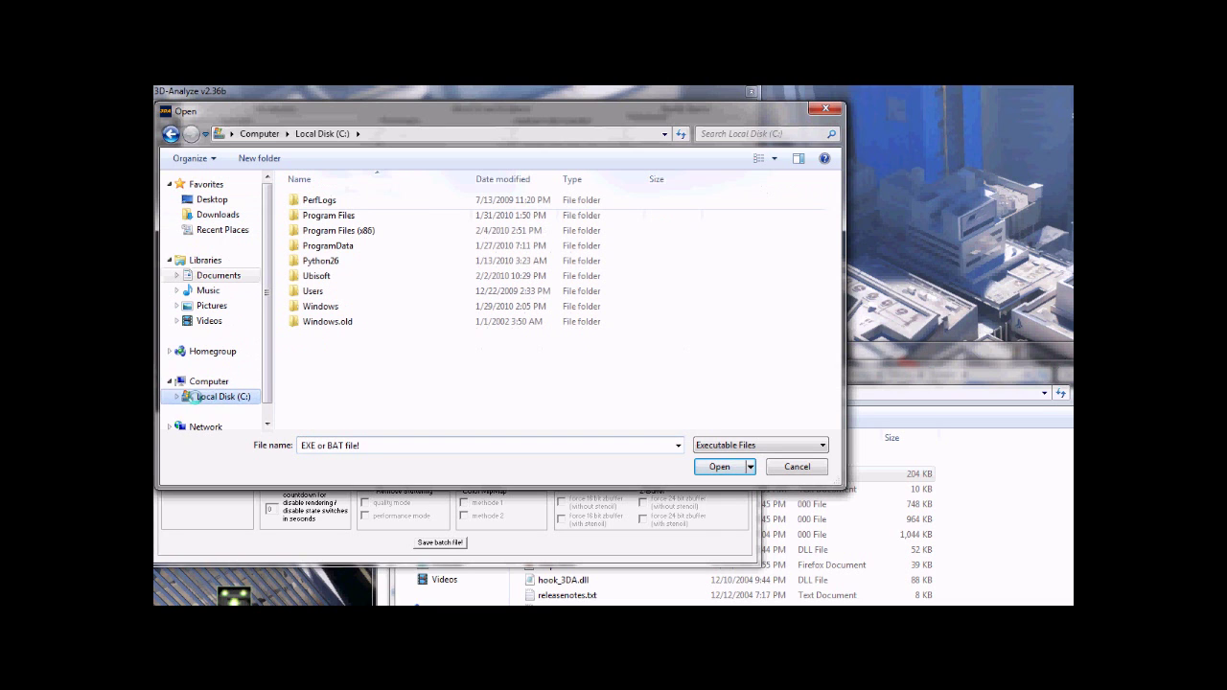
pyautogui.doubleClick(383, 230)
pyautogui.scroll(-8, 370, 309)
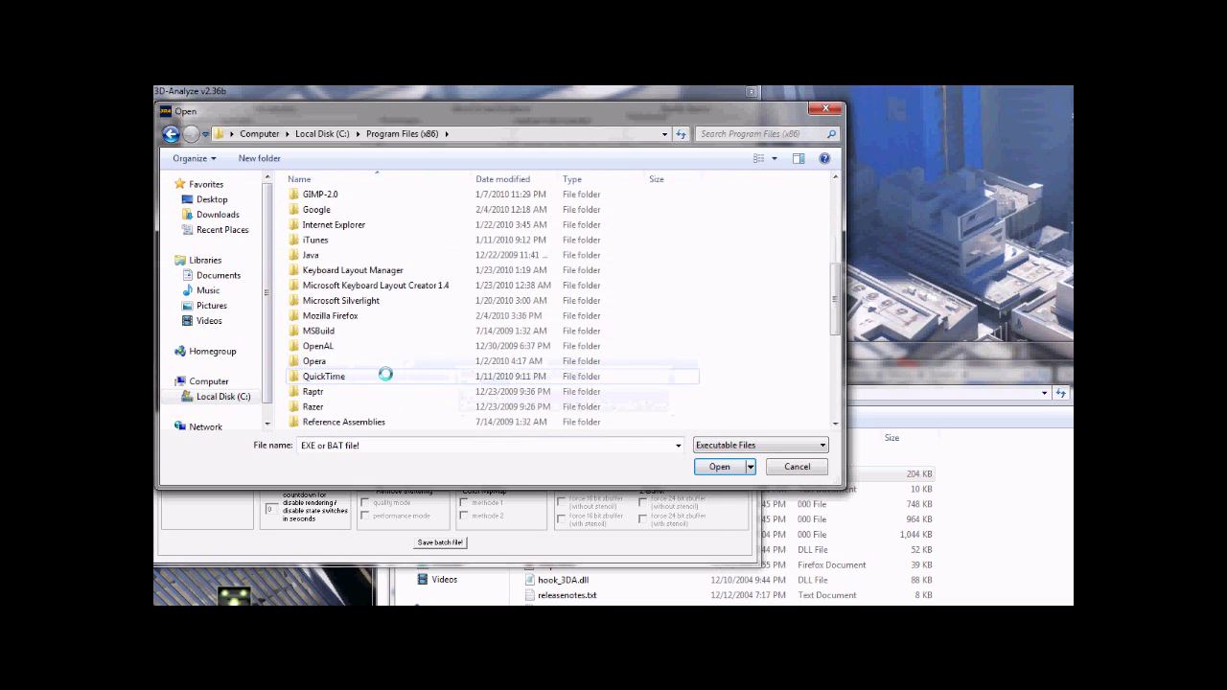
pyautogui.scroll(-4, 381, 374)
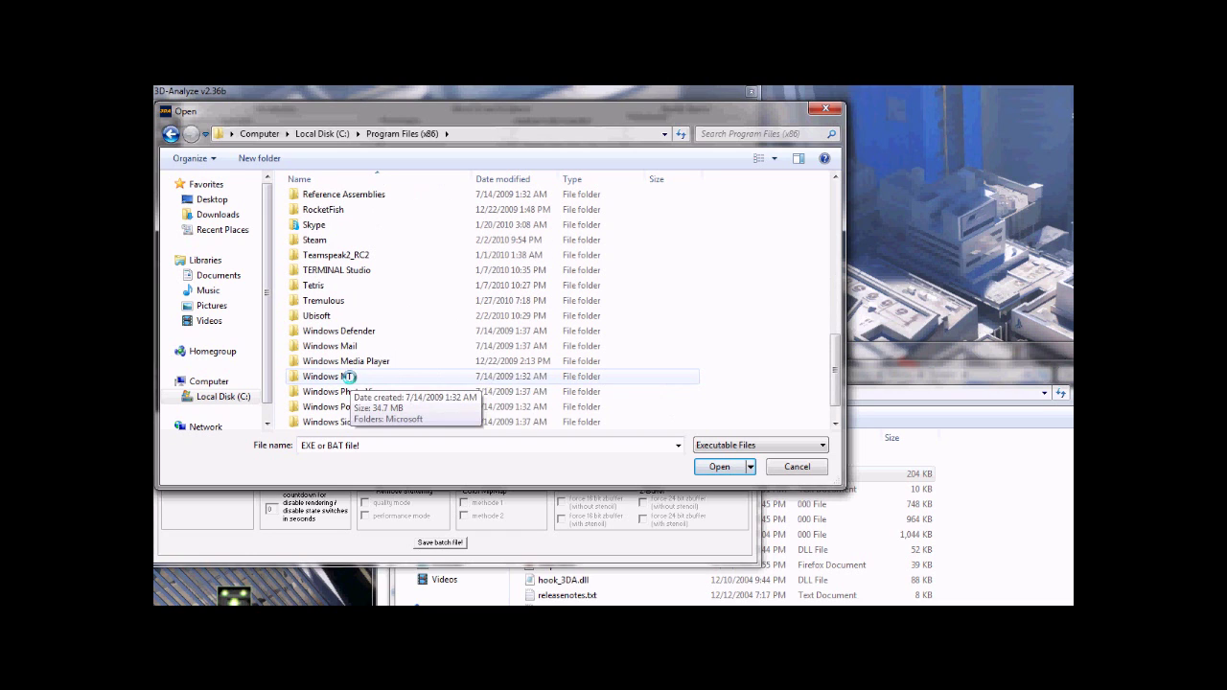
pyautogui.doubleClick(383, 317)
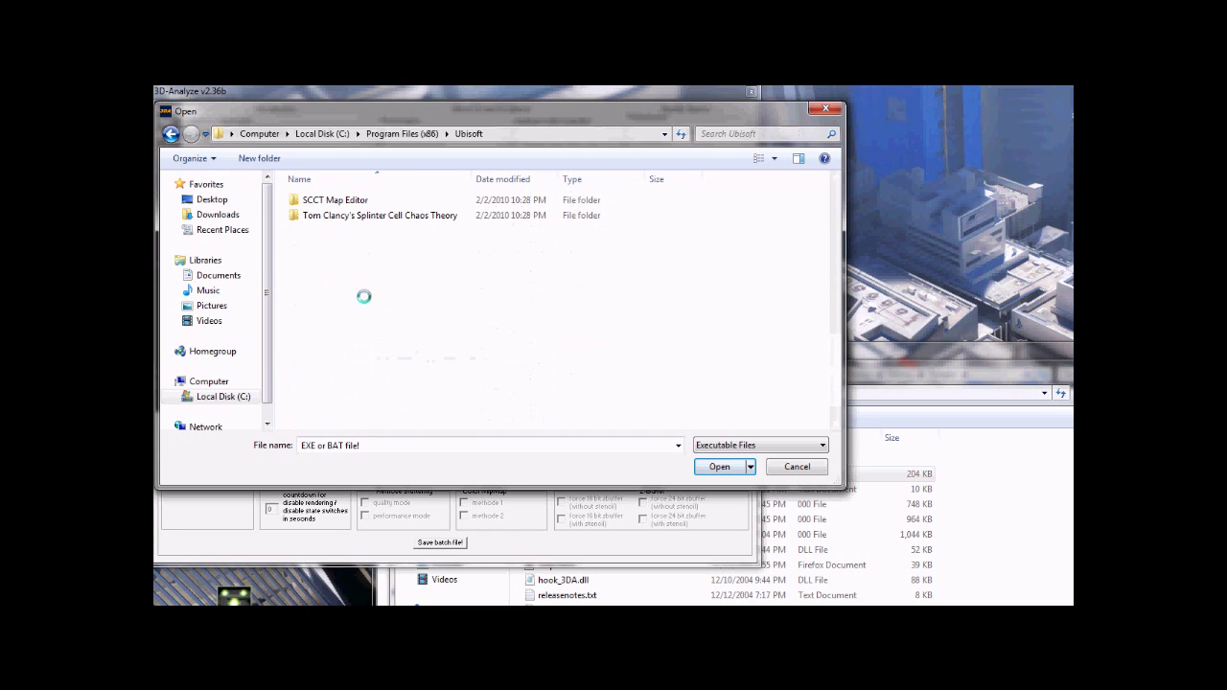
# - Choose SCCT_Versus.exe from Splinter Cell Chaos Theory\Versus\System as the game executable
pyautogui.doubleClick(385, 216)
pyautogui.doubleClick(351, 261)
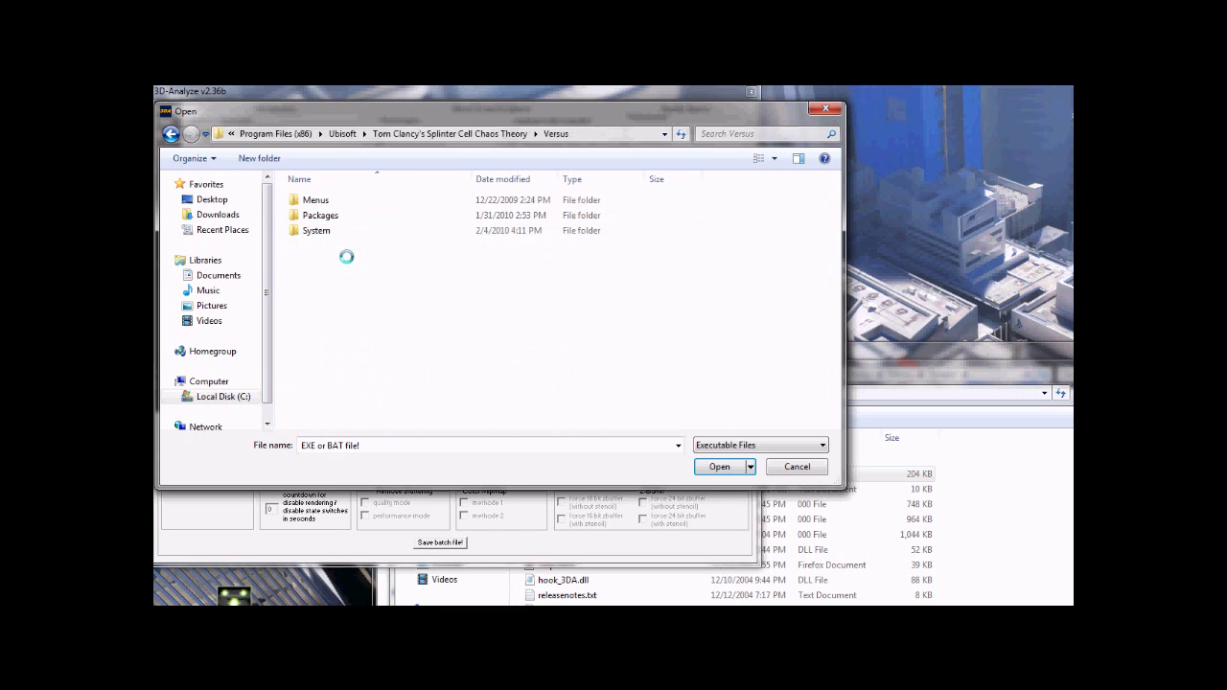
pyautogui.doubleClick(346, 231)
pyautogui.click(341, 245)
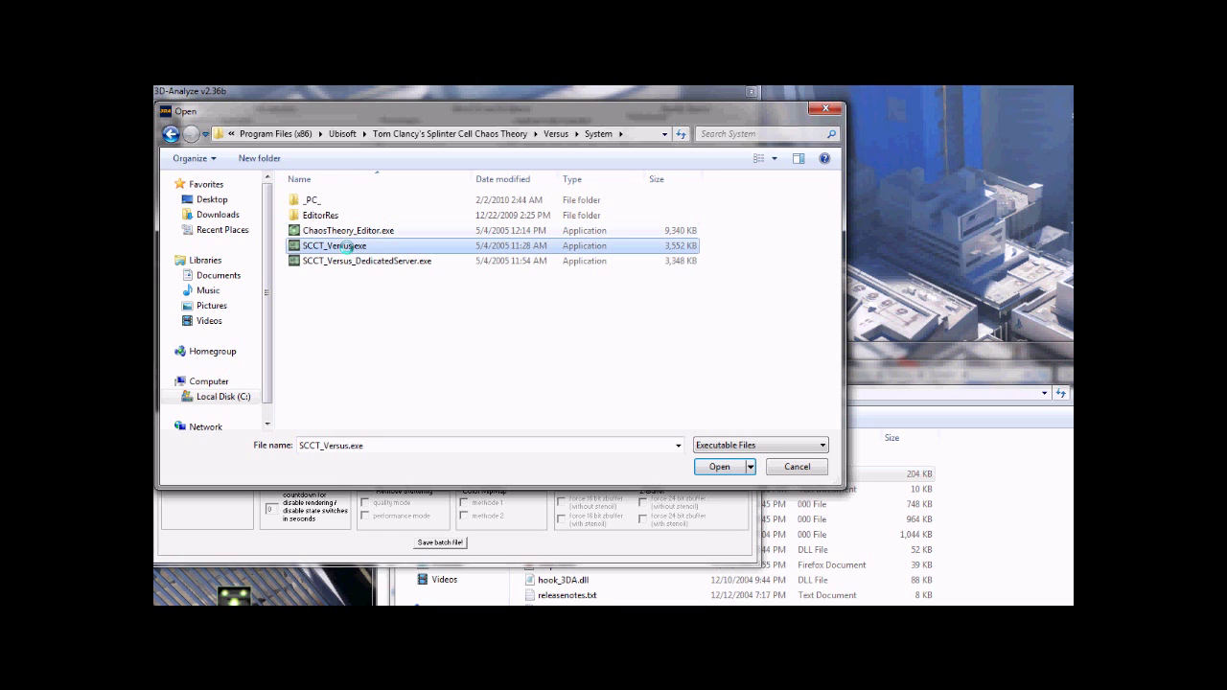
pyautogui.click(719, 468)
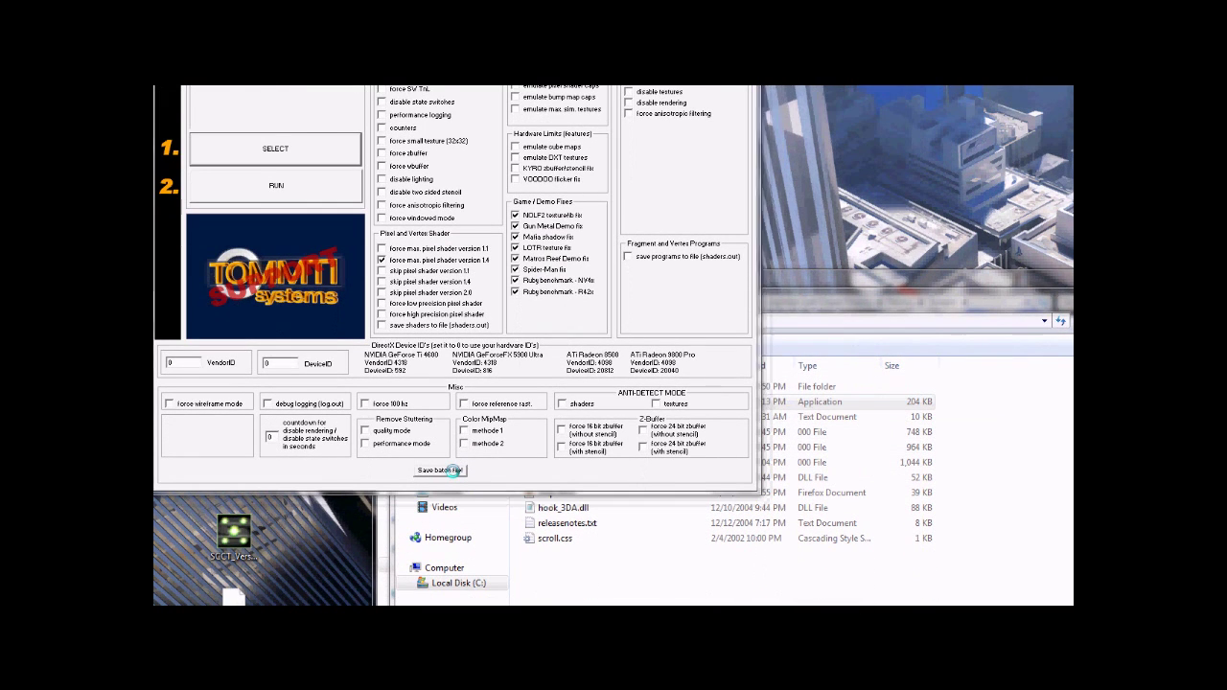
pyautogui.click(450, 470)
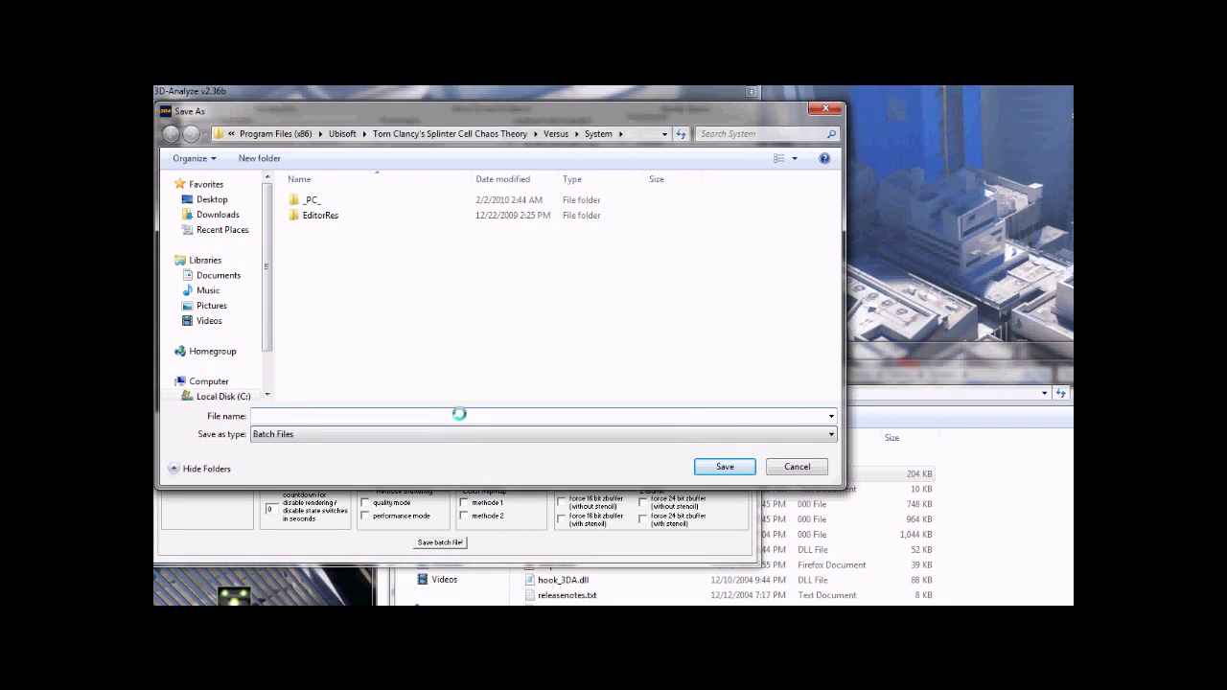
# - Save the batch file as SCCT_Versus.bat in the Versus\System folder
pyautogui.write('SCCT_')
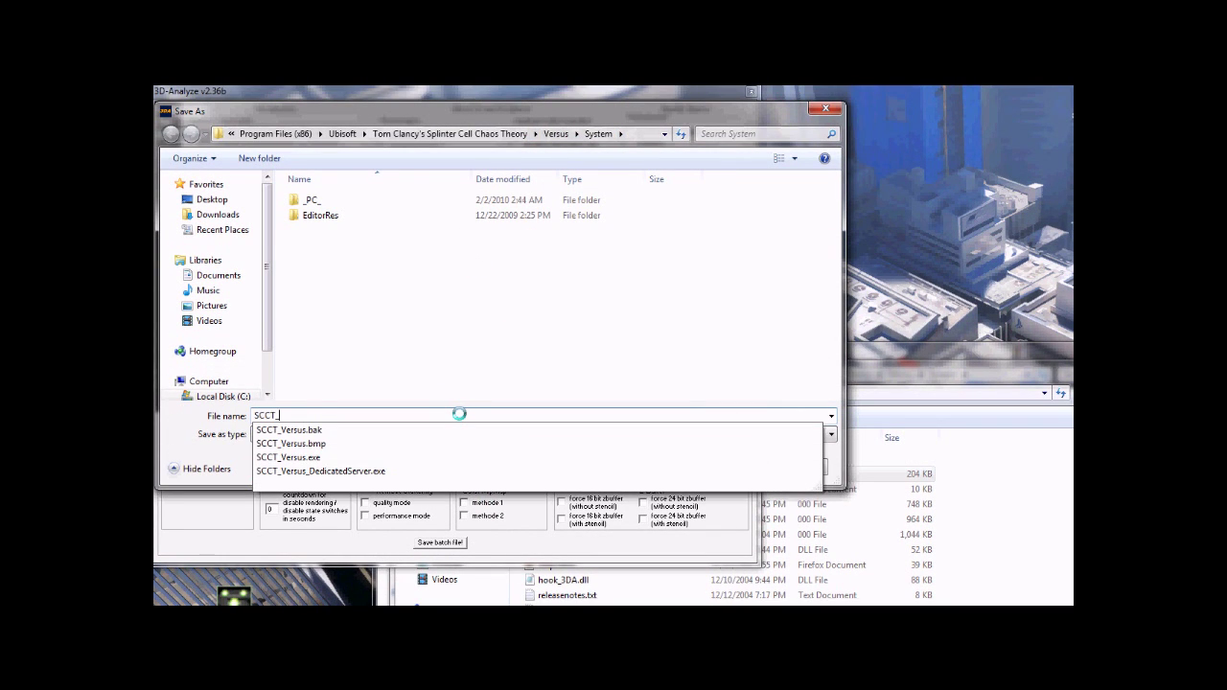
pyautogui.press('Return')
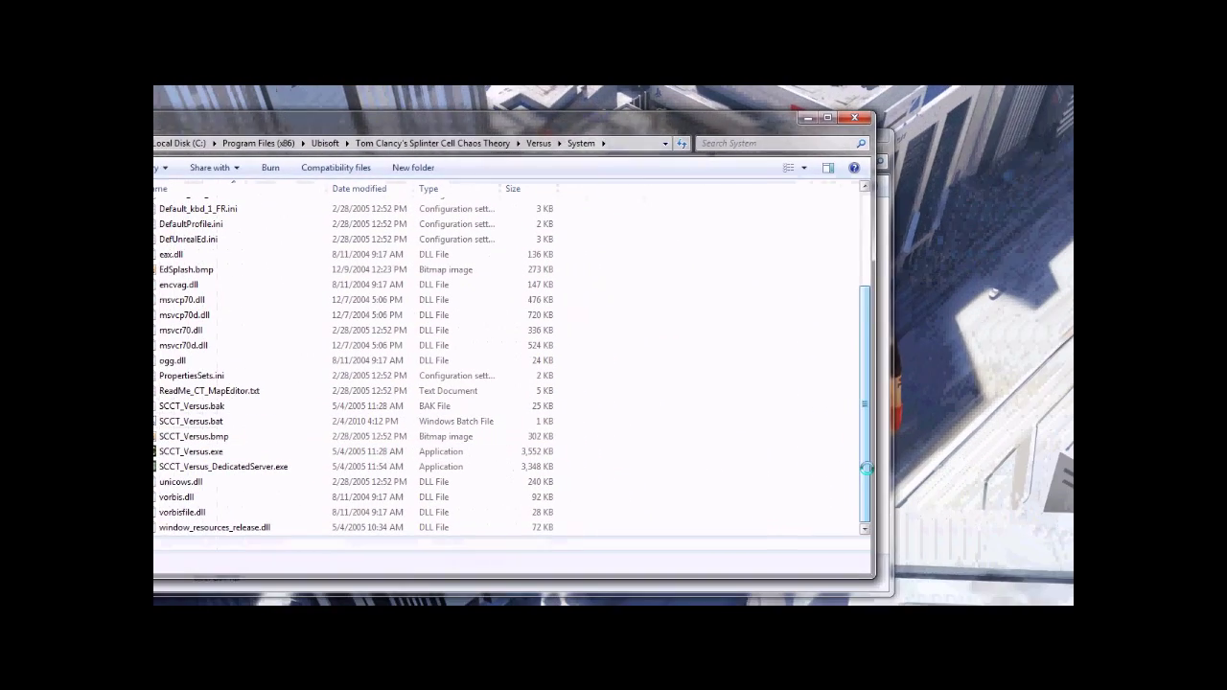
# - Edit SCCT_Versus.bat in Notepad so its command targets SCCT_Versus.ex, and save it
pyautogui.click(206, 421)
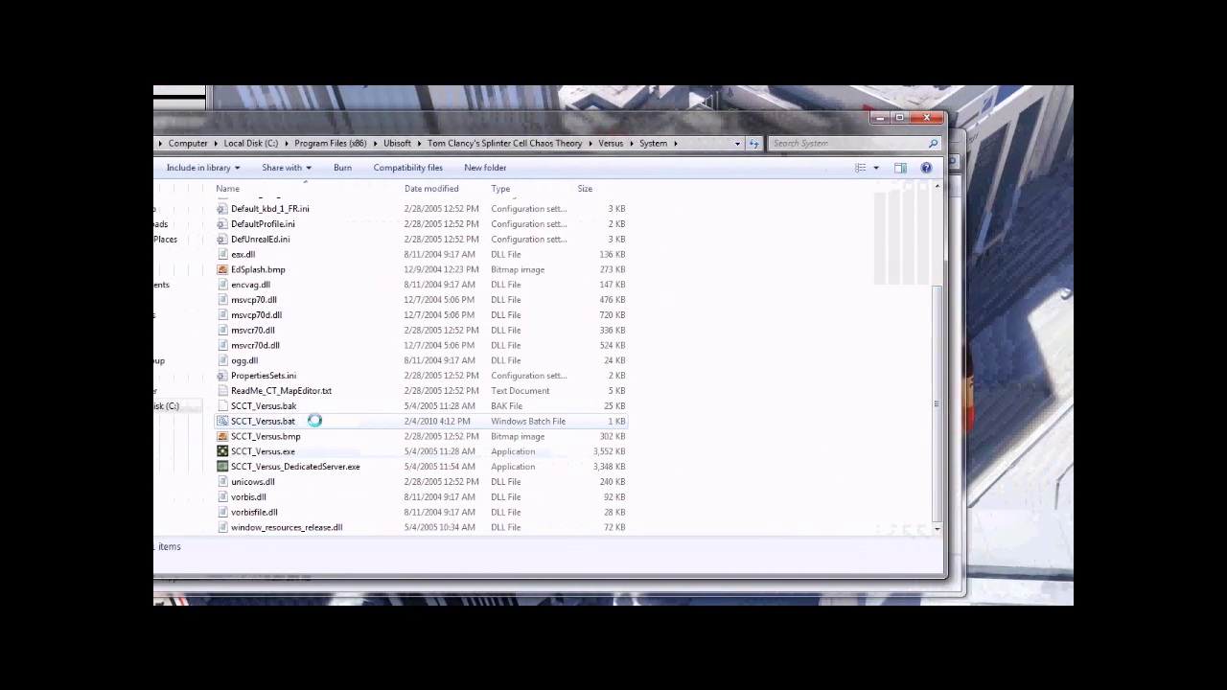
pyautogui.rightClick(382, 421)
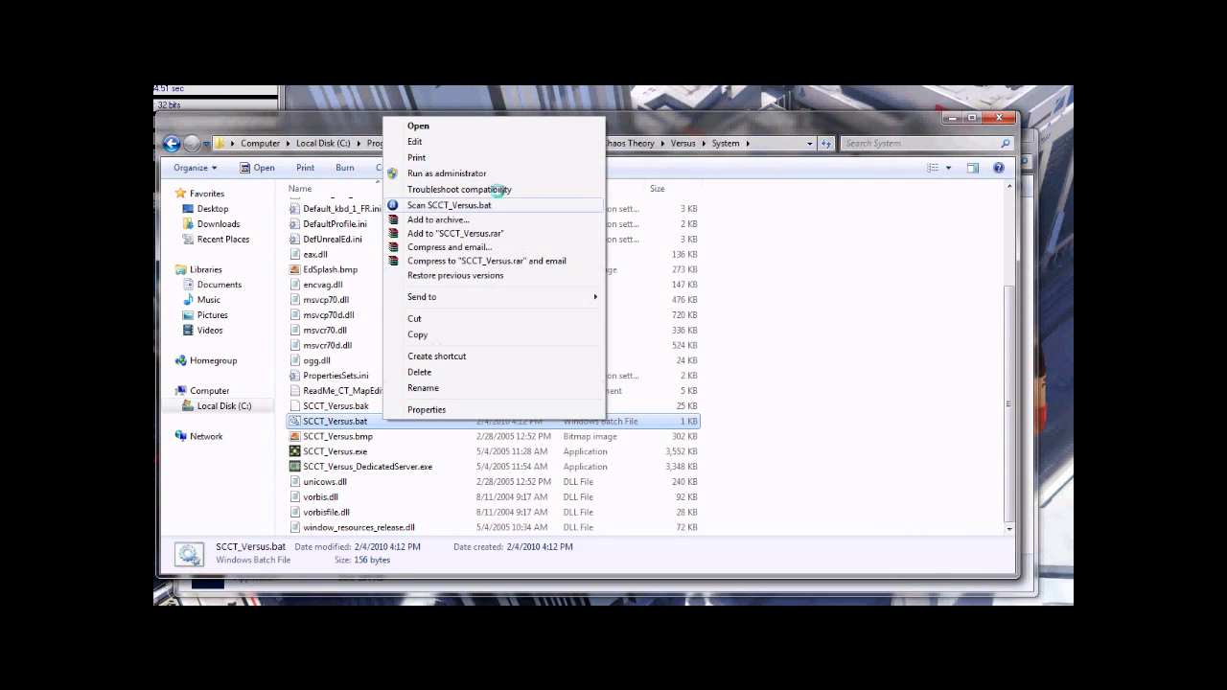
pyautogui.click(501, 141)
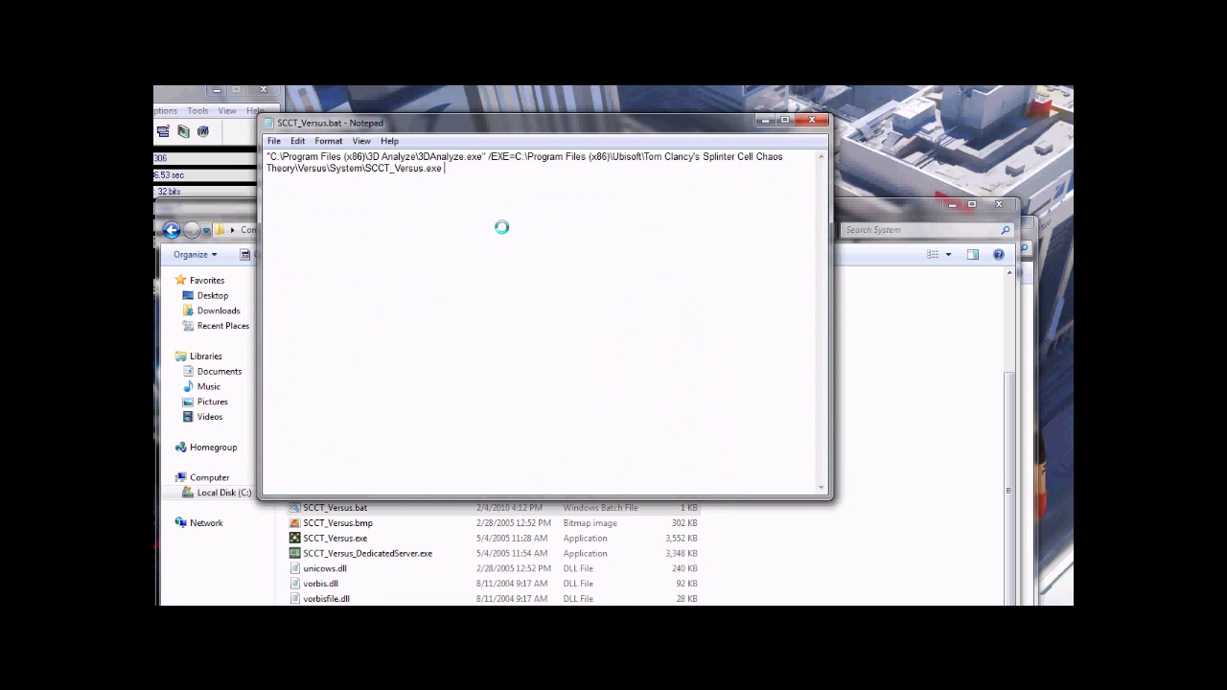
pyautogui.click(437, 176)
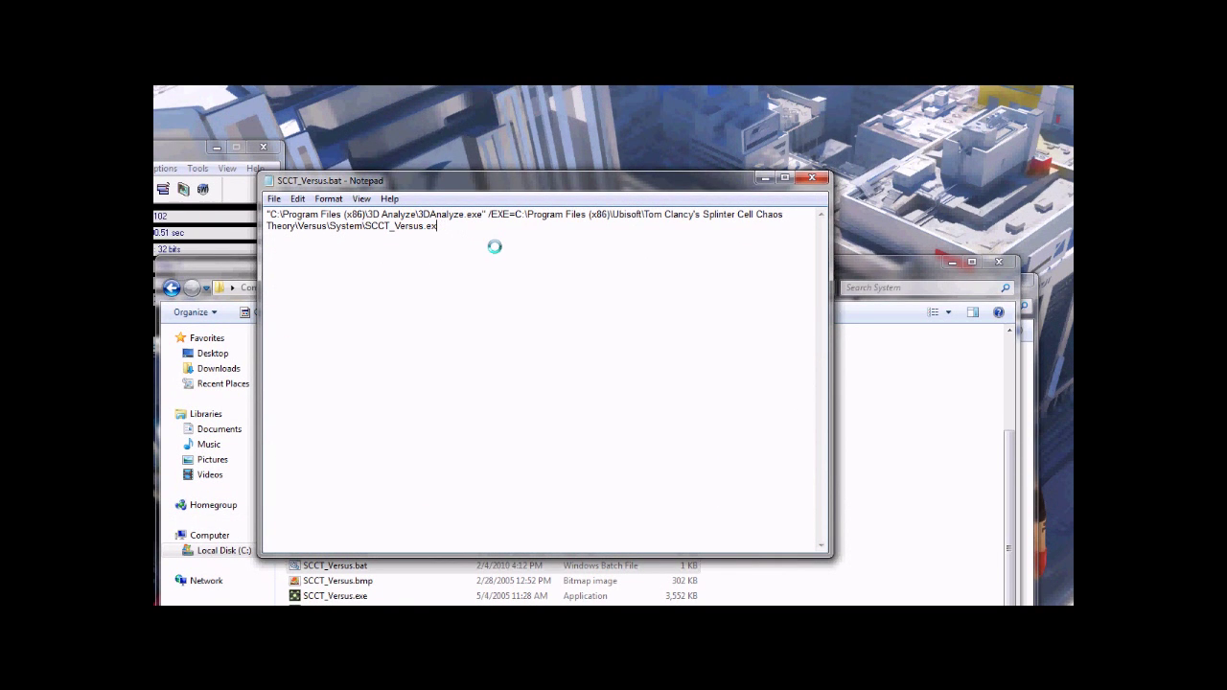
pyautogui.click(812, 177)
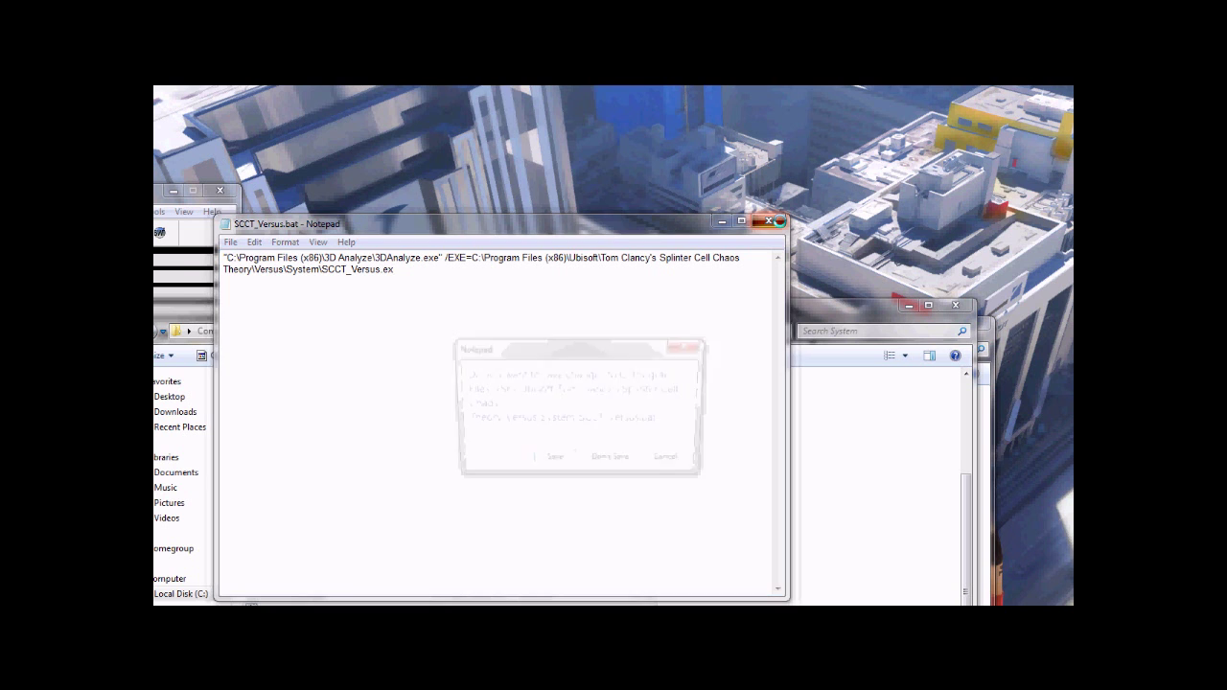
pyautogui.click(551, 462)
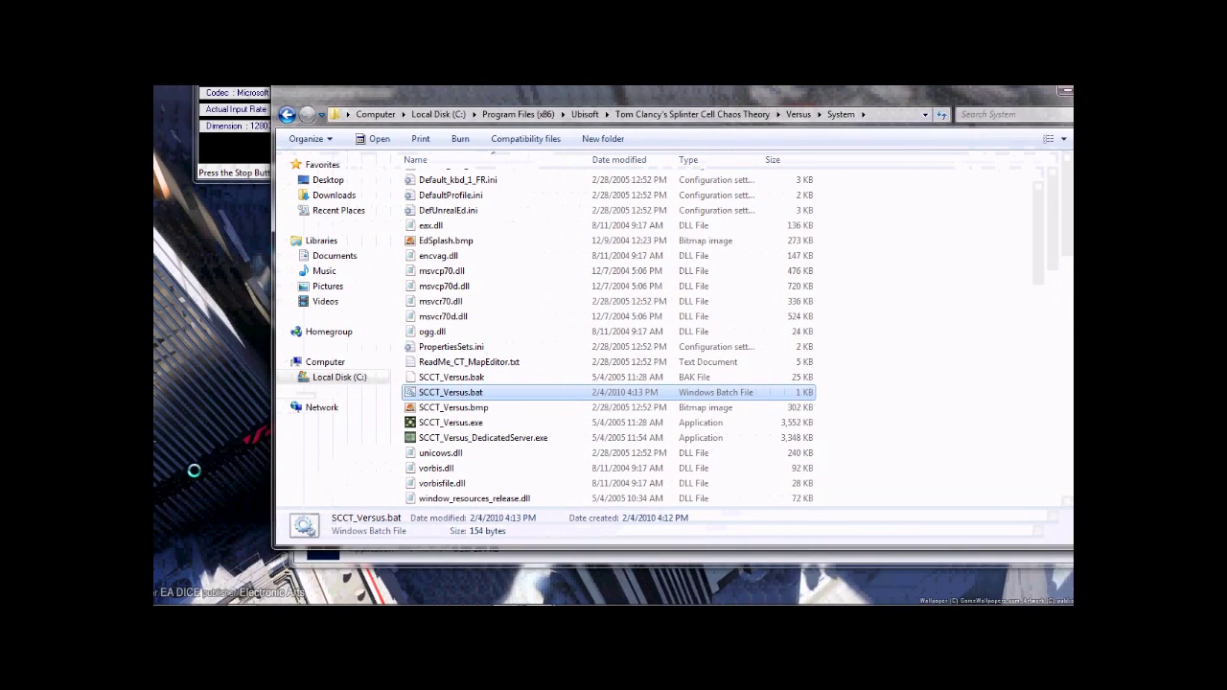
# - Move both desktop SCCT_Versus files into the System folder, replacing the existing SCCT_Versus.exe
pyautogui.moveTo(193, 470); pyautogui.dragTo(156, 397)
pyautogui.moveTo(221, 340); pyautogui.dragTo(221, 341)
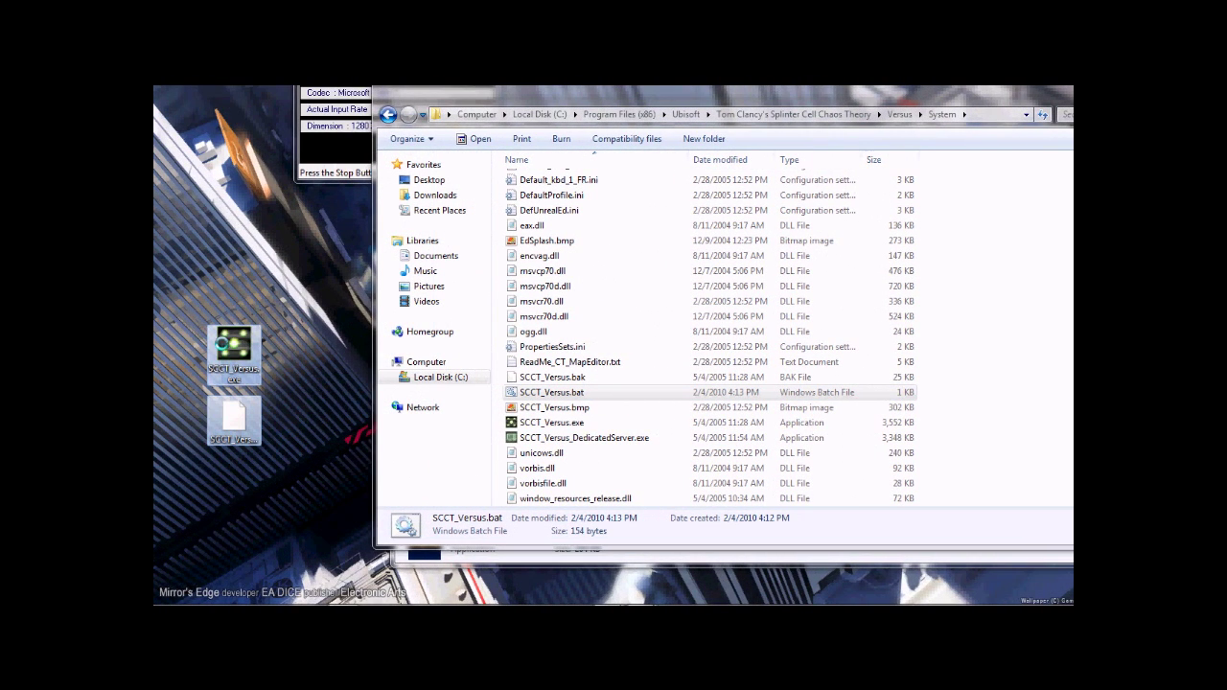
pyautogui.moveTo(230, 369)
pyautogui.mouseDown(button='right')
pyautogui.moveTo(638, 422)
pyautogui.moveTo(326, 372)
pyautogui.moveTo(248, 385)
pyautogui.mouseUp(button='right')
pyautogui.press('Escape')
pyautogui.moveTo(233, 349); pyautogui.dragTo(606, 449)
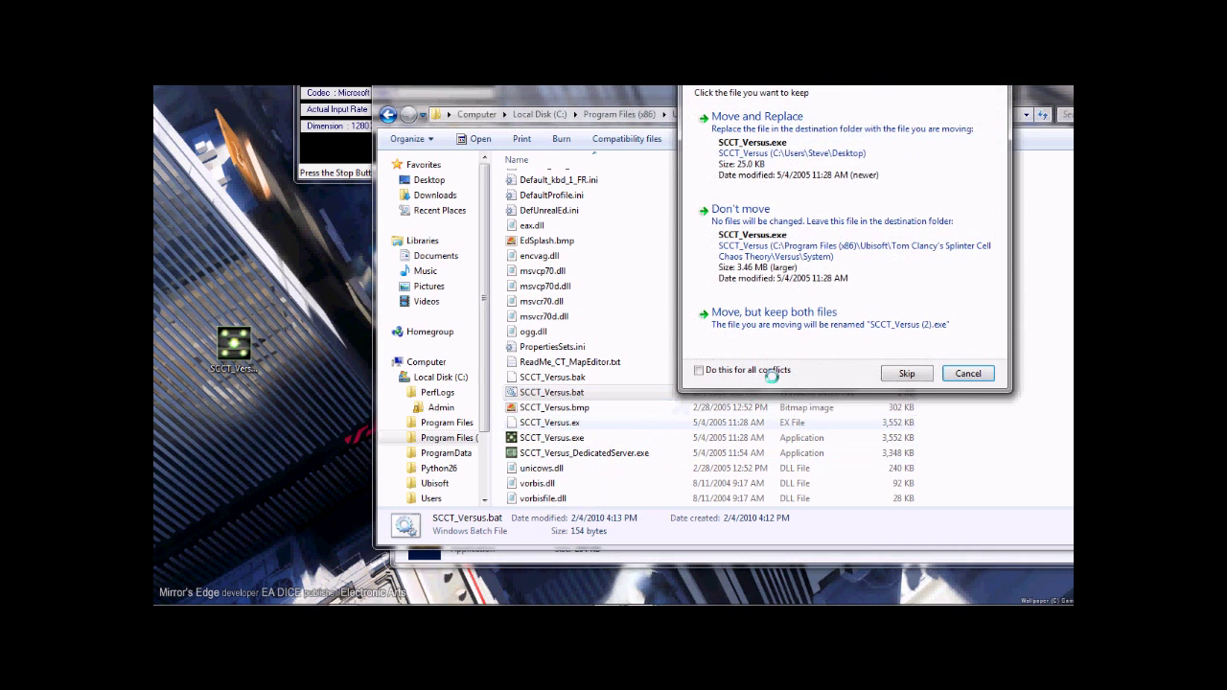
pyautogui.click(798, 217)
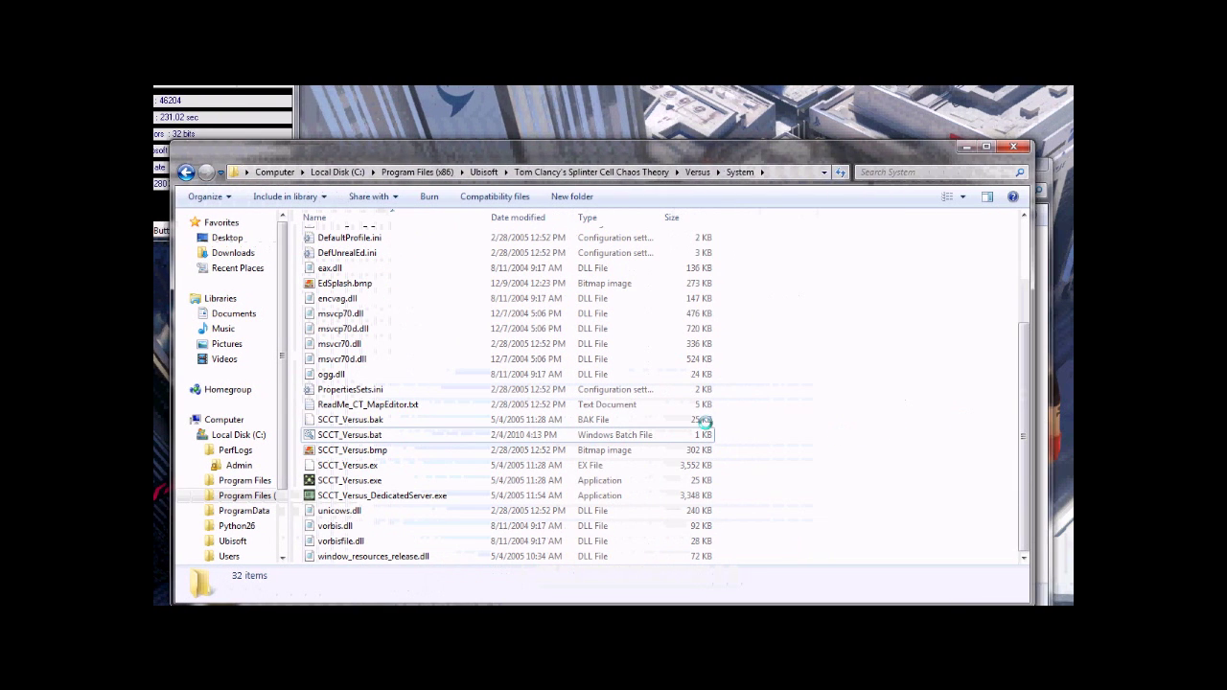
# - Create a desktop shortcut to SCCT_Versus.bat, run it, and close the System folder window
pyautogui.click(453, 421)
pyautogui.moveTo(394, 435); pyautogui.dragTo(542, 84, button='right')
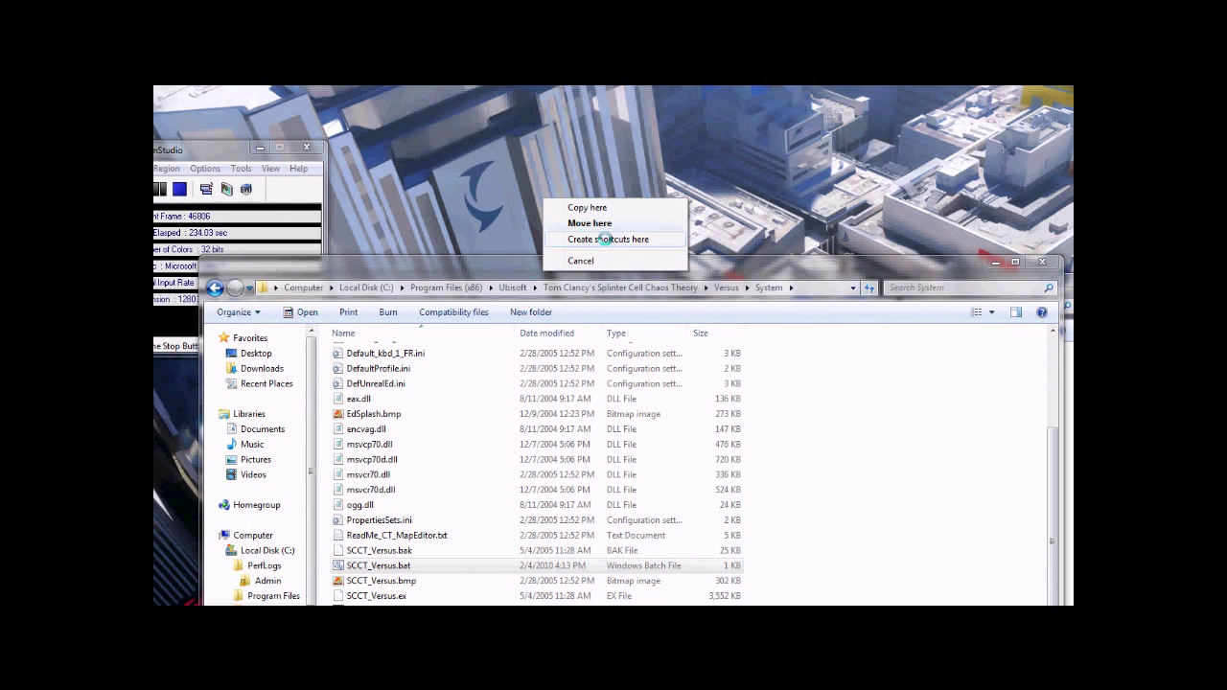
pyautogui.click(606, 240)
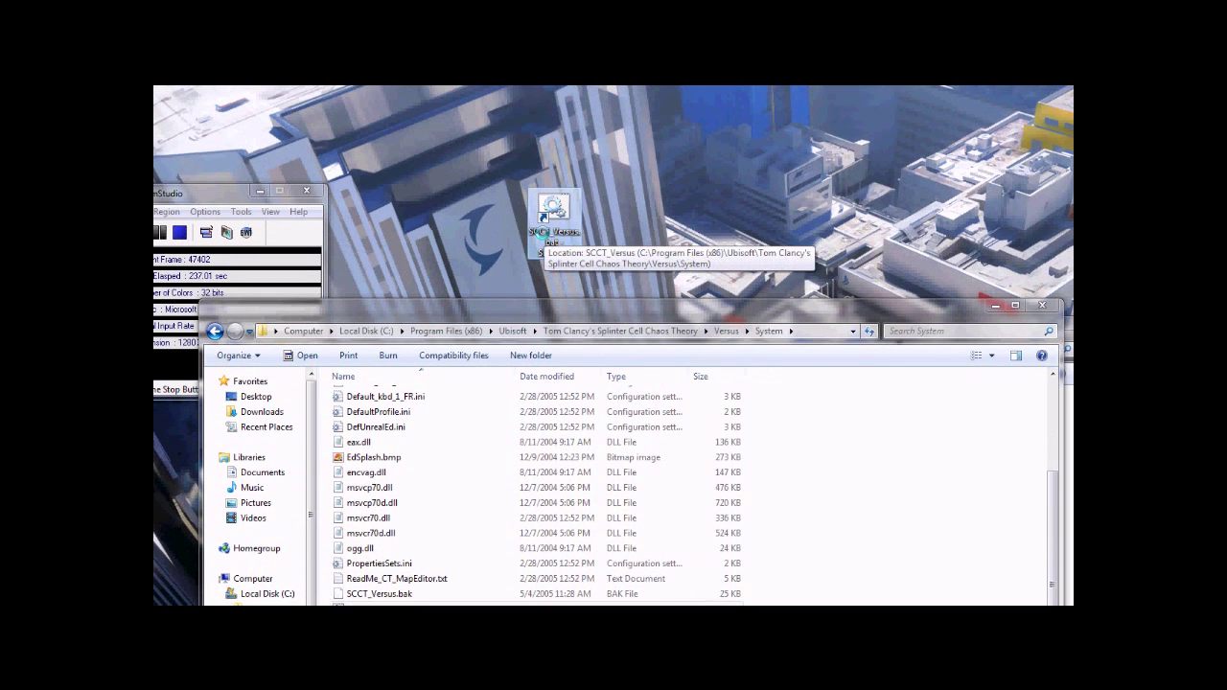
pyautogui.doubleClick(538, 236)
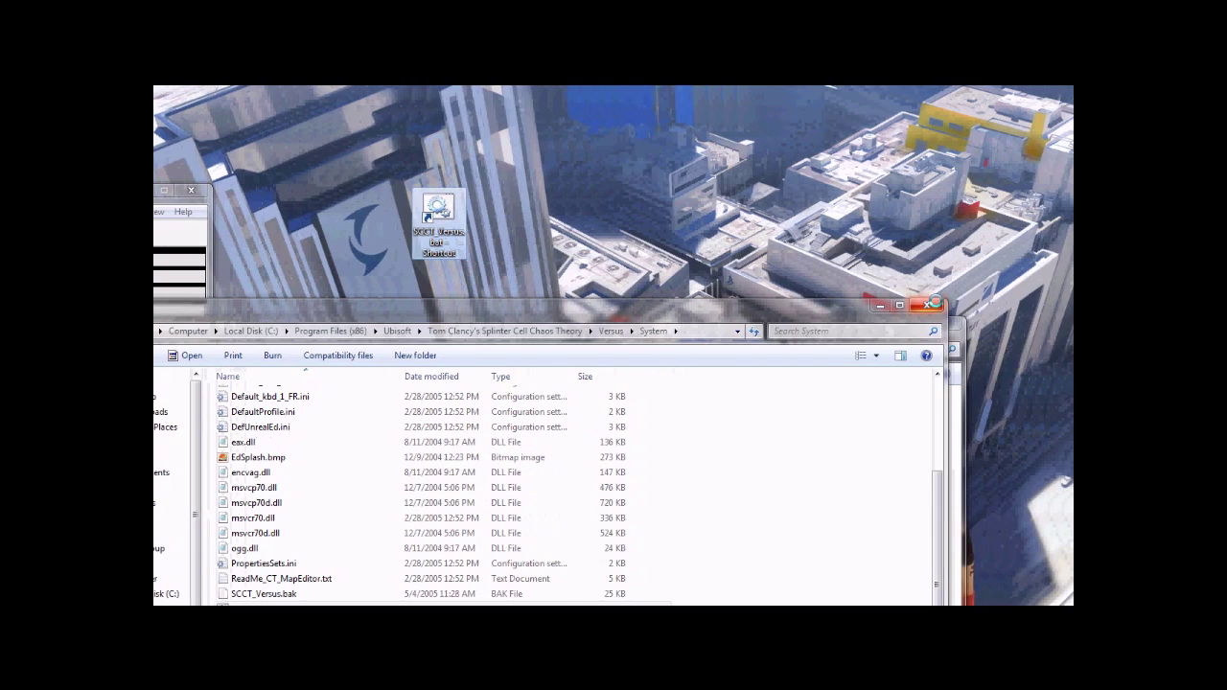
pyautogui.click(838, 306)
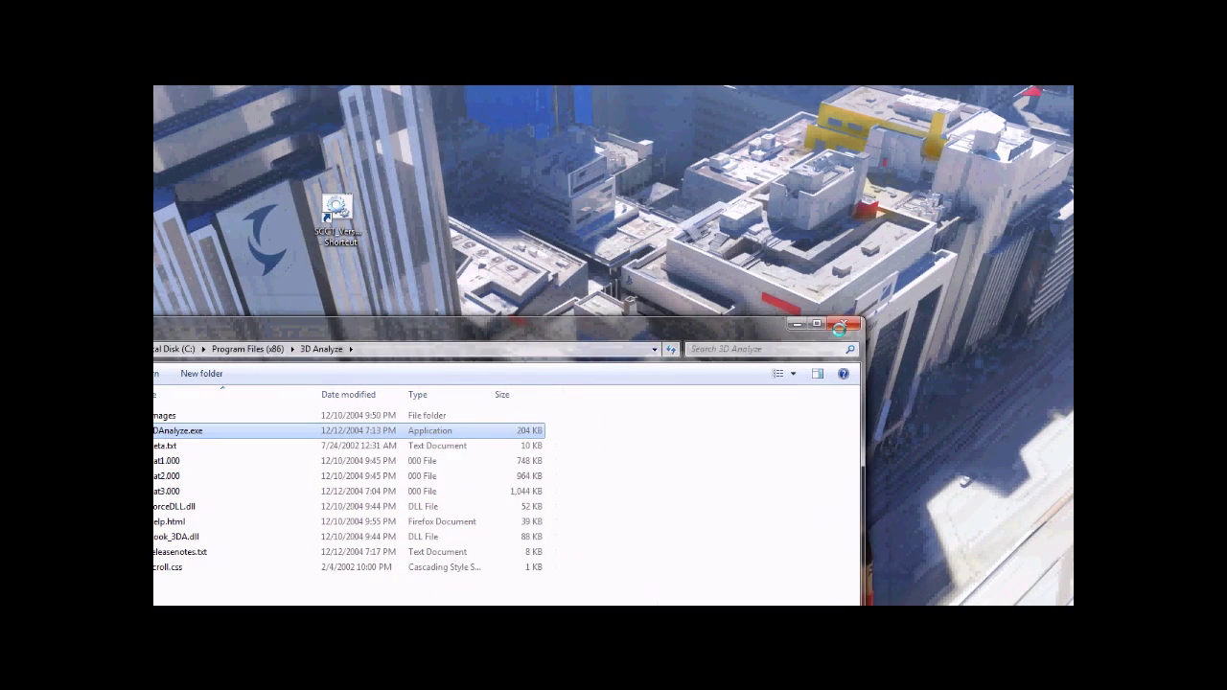